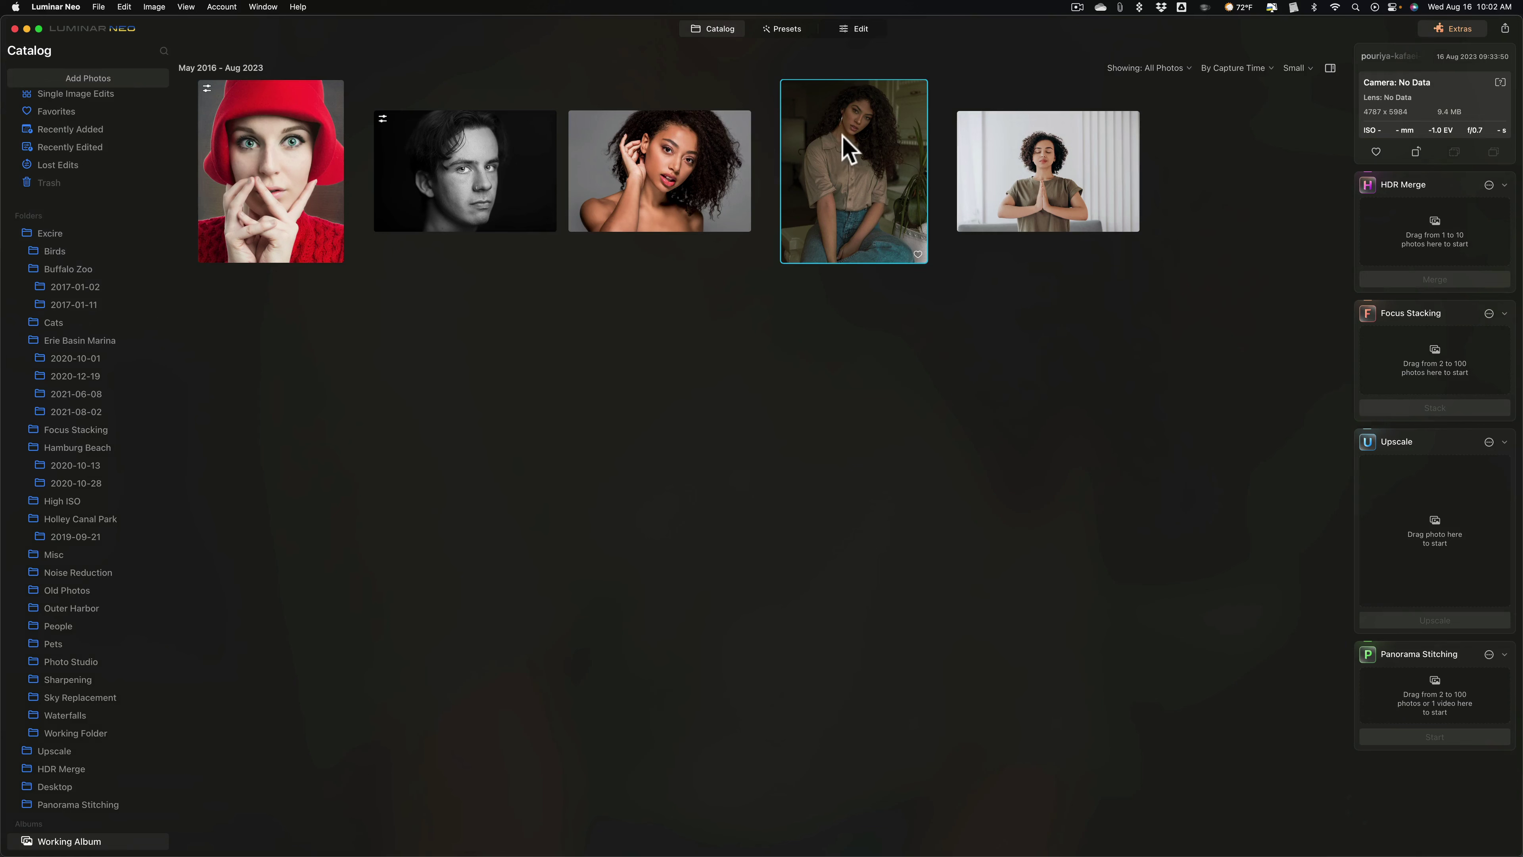
# Step: Open the seated woman's portrait in Edit and expand the Studio Light tool
pyautogui.click(815, 123)
pyautogui.click(858, 31)
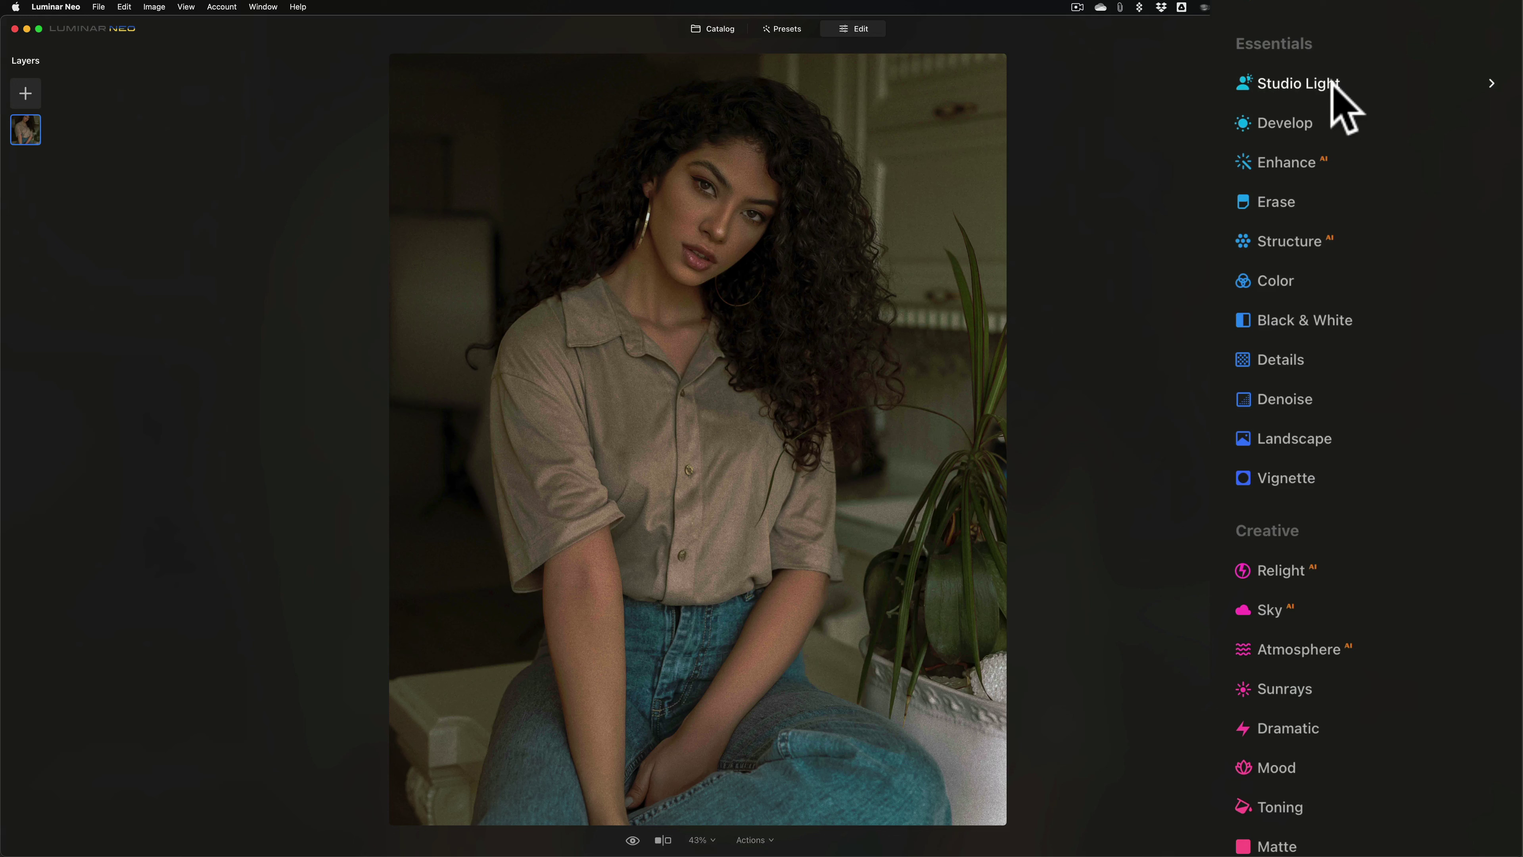
pyautogui.scroll(-2, 1343, 105)
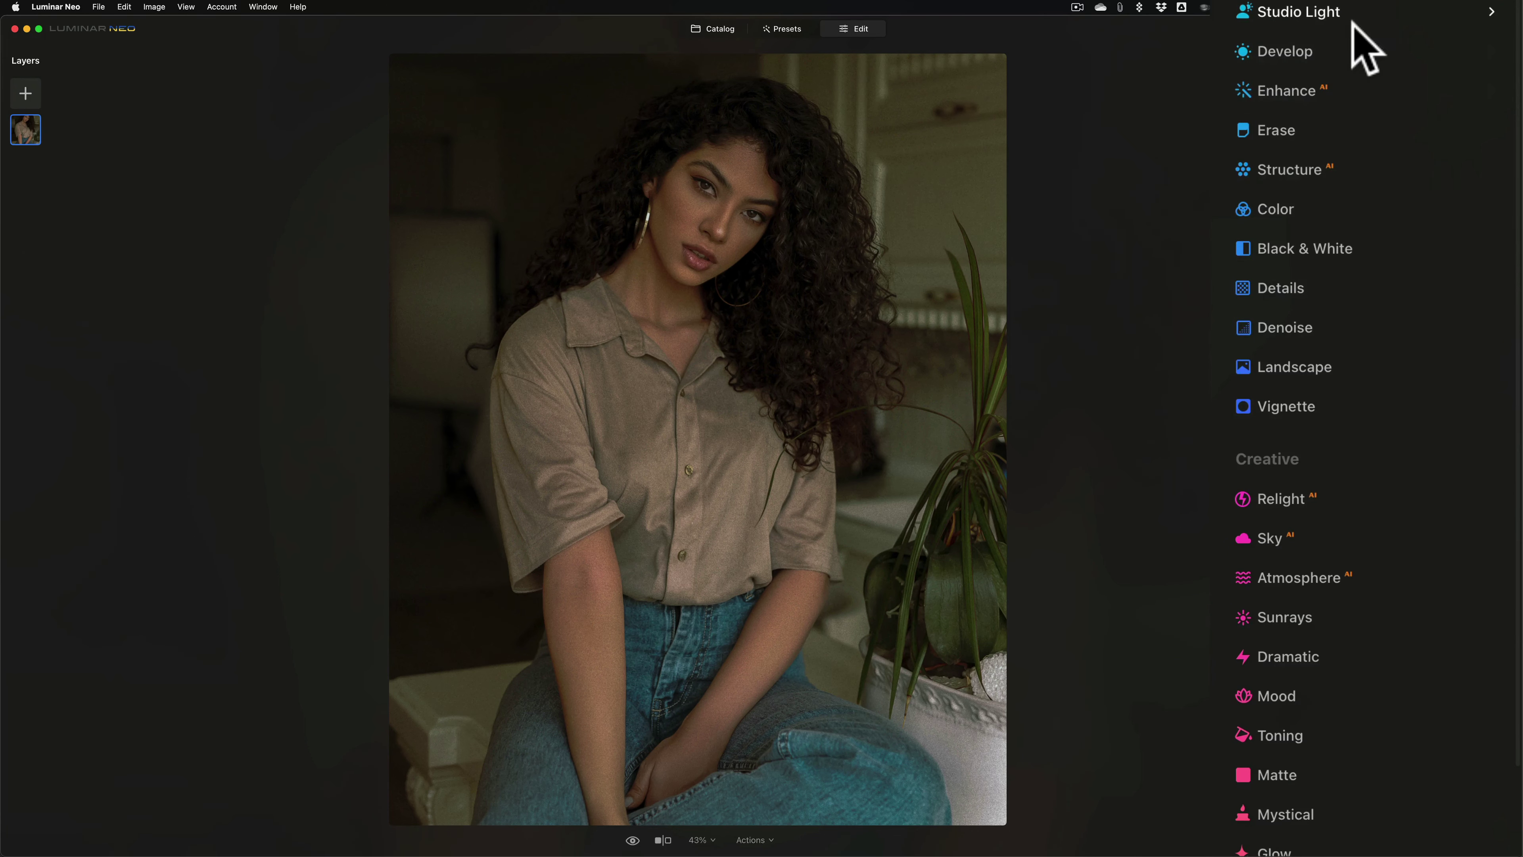
pyautogui.click(1353, 9)
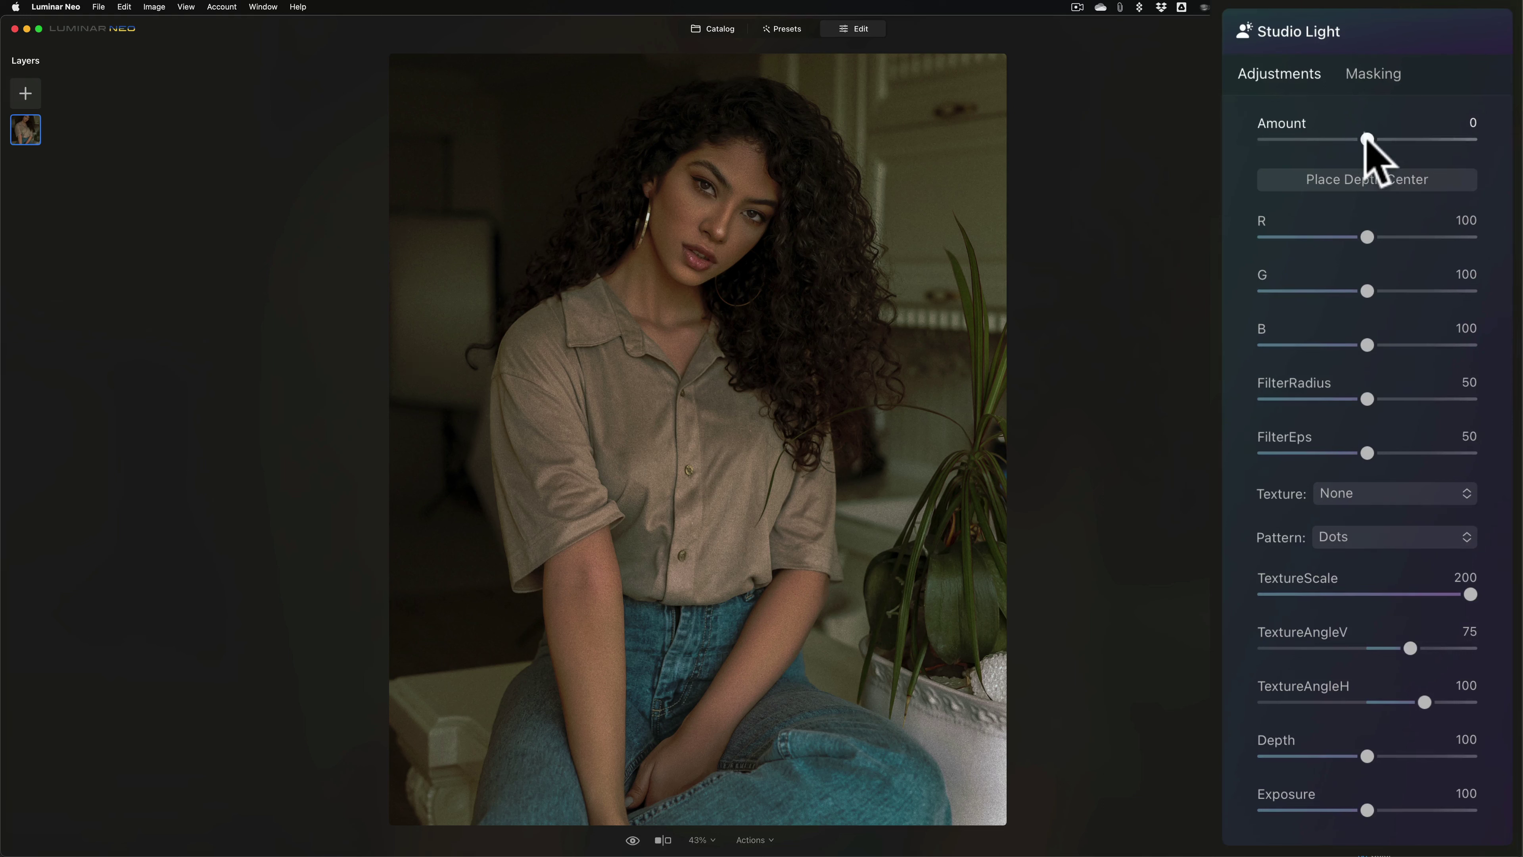
# Step: Set Studio Light Amount to 69, FilterRadius to 83 and FilterEps to 59
pyautogui.moveTo(1366, 138); pyautogui.dragTo(1439, 139)
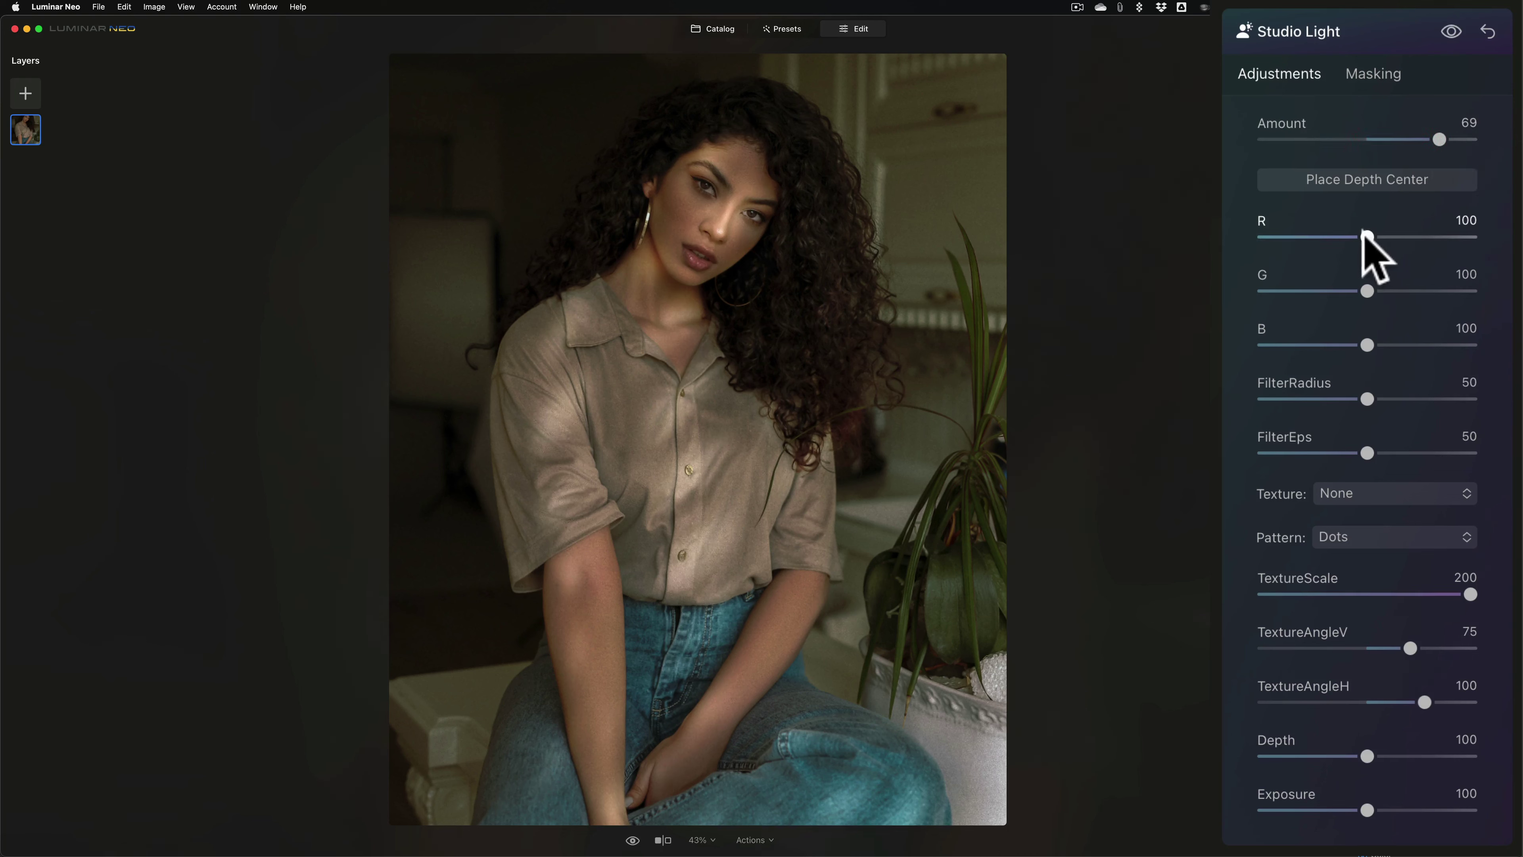
pyautogui.moveTo(1366, 236)
pyautogui.mouseDown()
pyautogui.moveTo(1433, 236)
pyautogui.moveTo(1292, 238)
pyautogui.moveTo(1377, 236)
pyautogui.mouseUp()
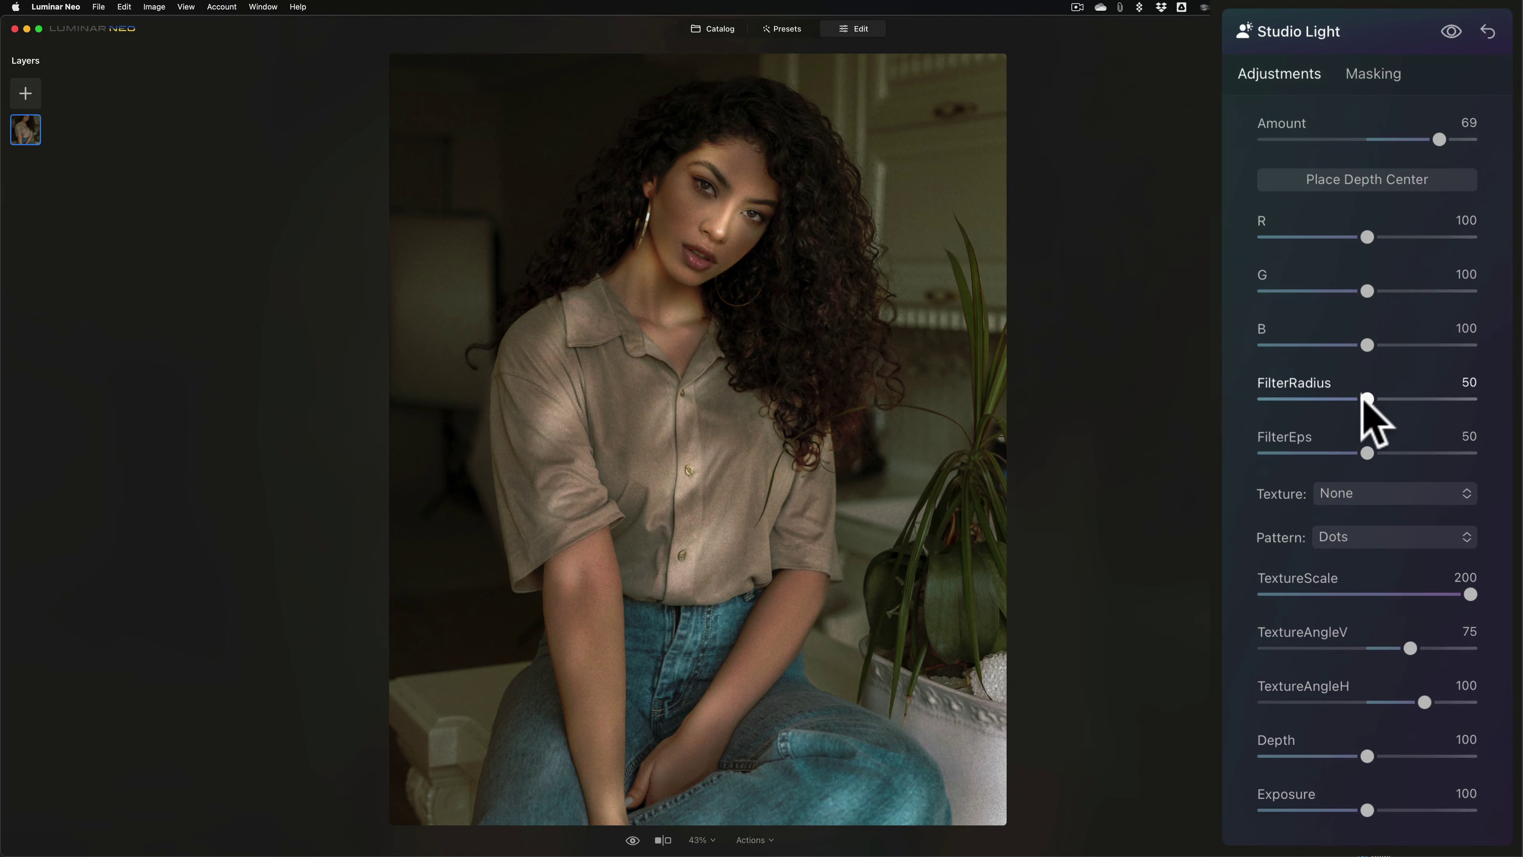
pyautogui.moveTo(1367, 400); pyautogui.dragTo(1445, 401)
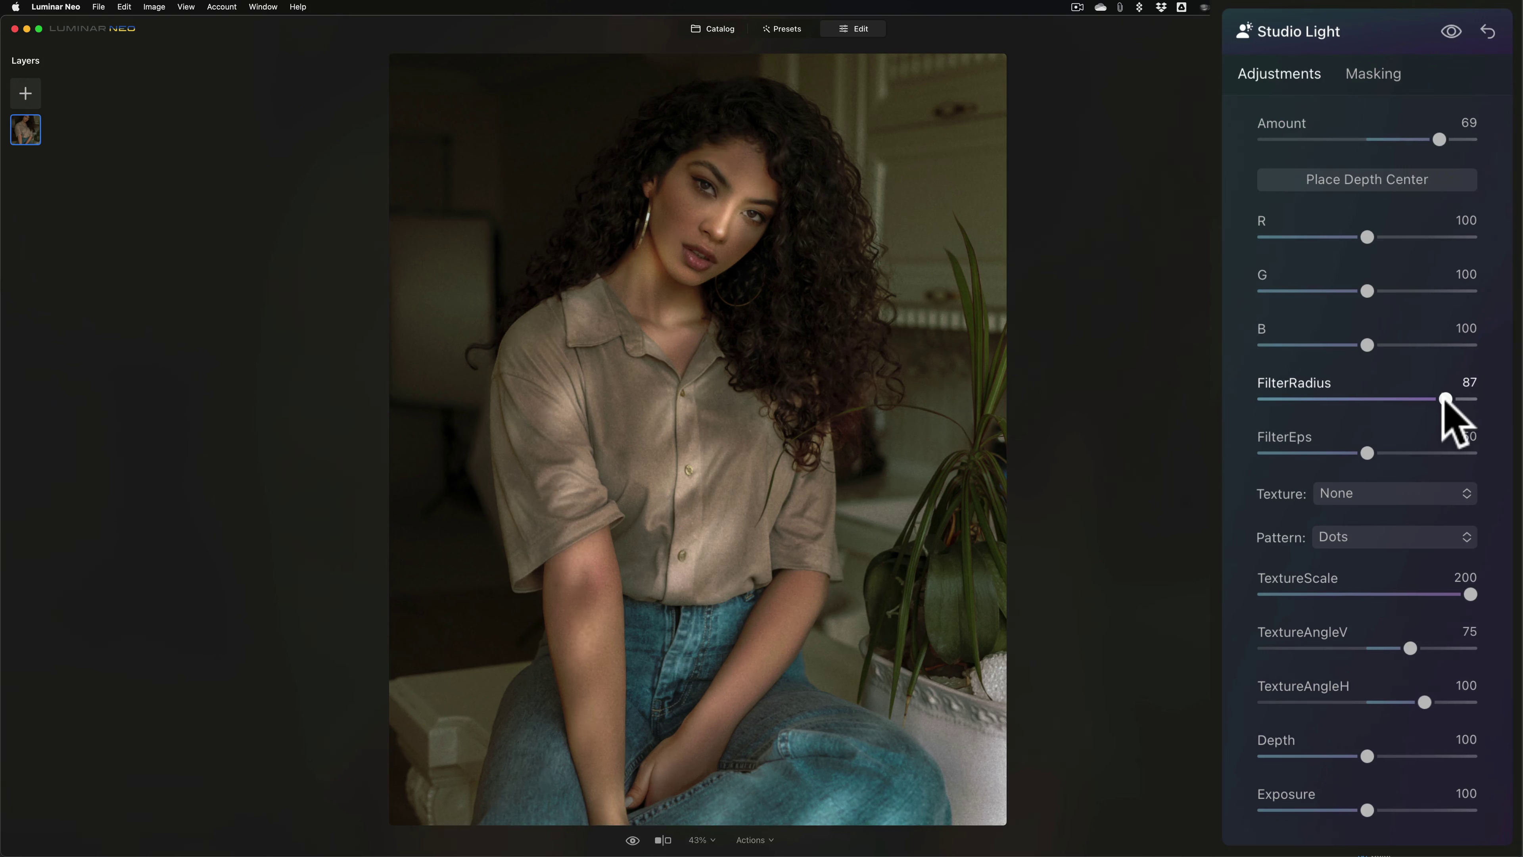
pyautogui.moveTo(1443, 398)
pyautogui.mouseDown()
pyautogui.moveTo(1318, 401)
pyautogui.moveTo(1435, 398)
pyautogui.mouseUp()
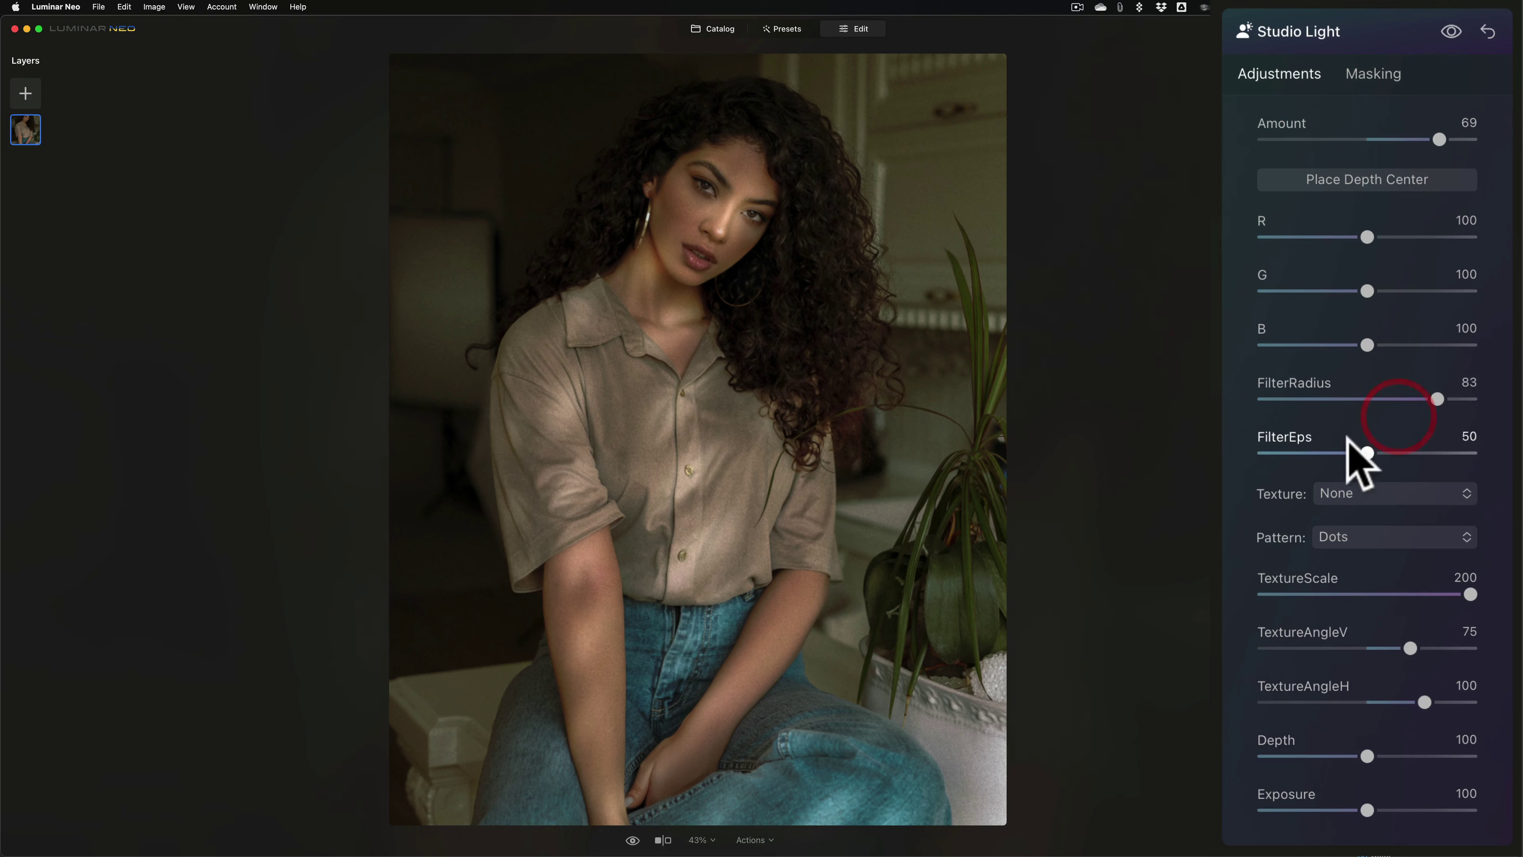
pyautogui.moveTo(1367, 453)
pyautogui.mouseDown()
pyautogui.moveTo(1441, 453)
pyautogui.moveTo(1273, 453)
pyautogui.moveTo(1385, 453)
pyautogui.mouseUp()
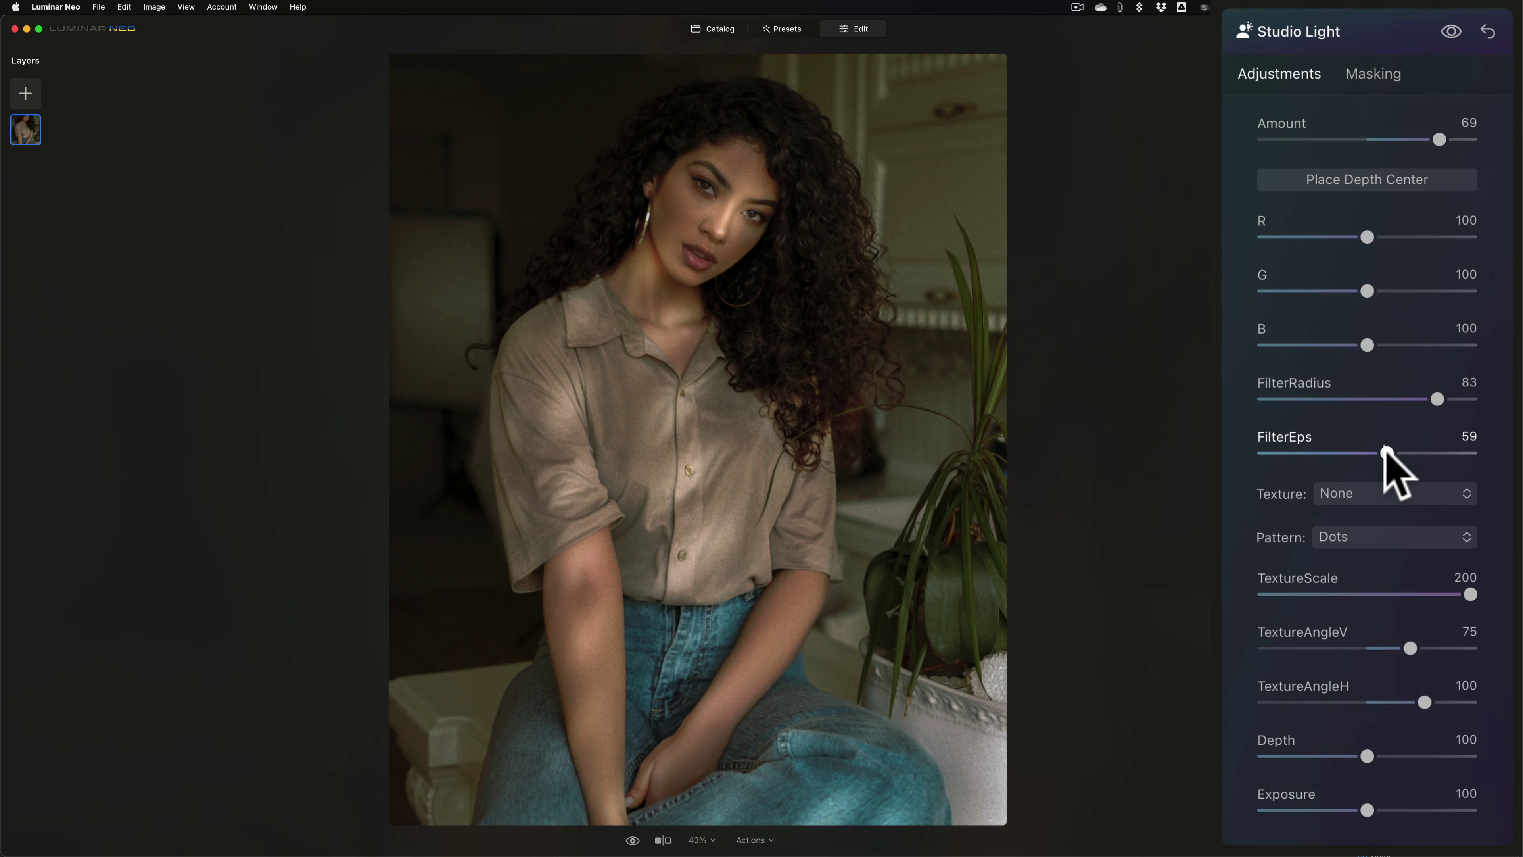
# Step: After trying Fireworks textures, set the Glass 1 texture with the Strips pattern
pyautogui.click(1367, 485)
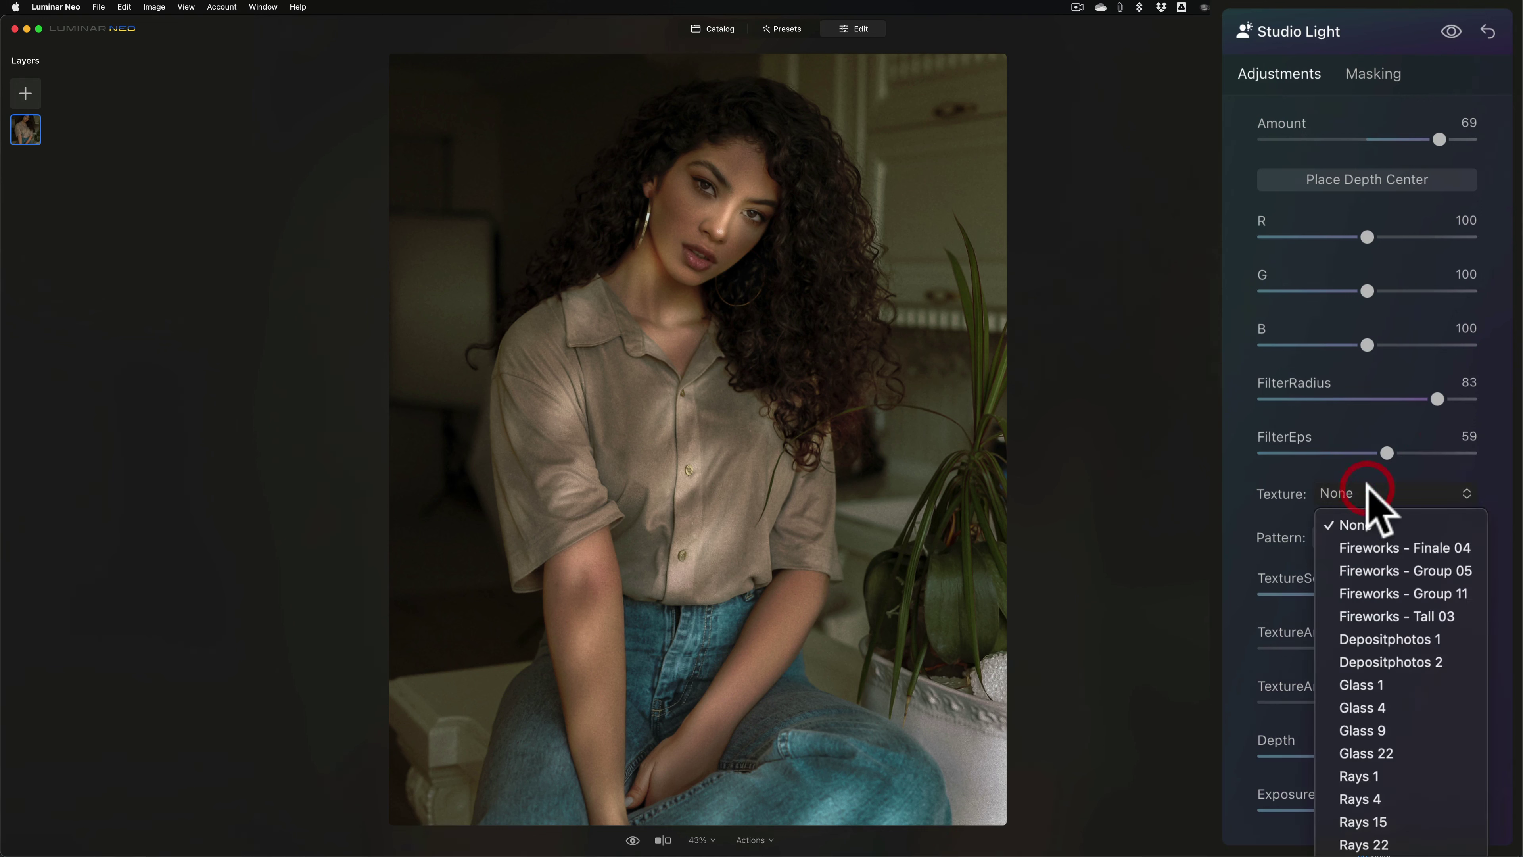
pyautogui.click(1399, 567)
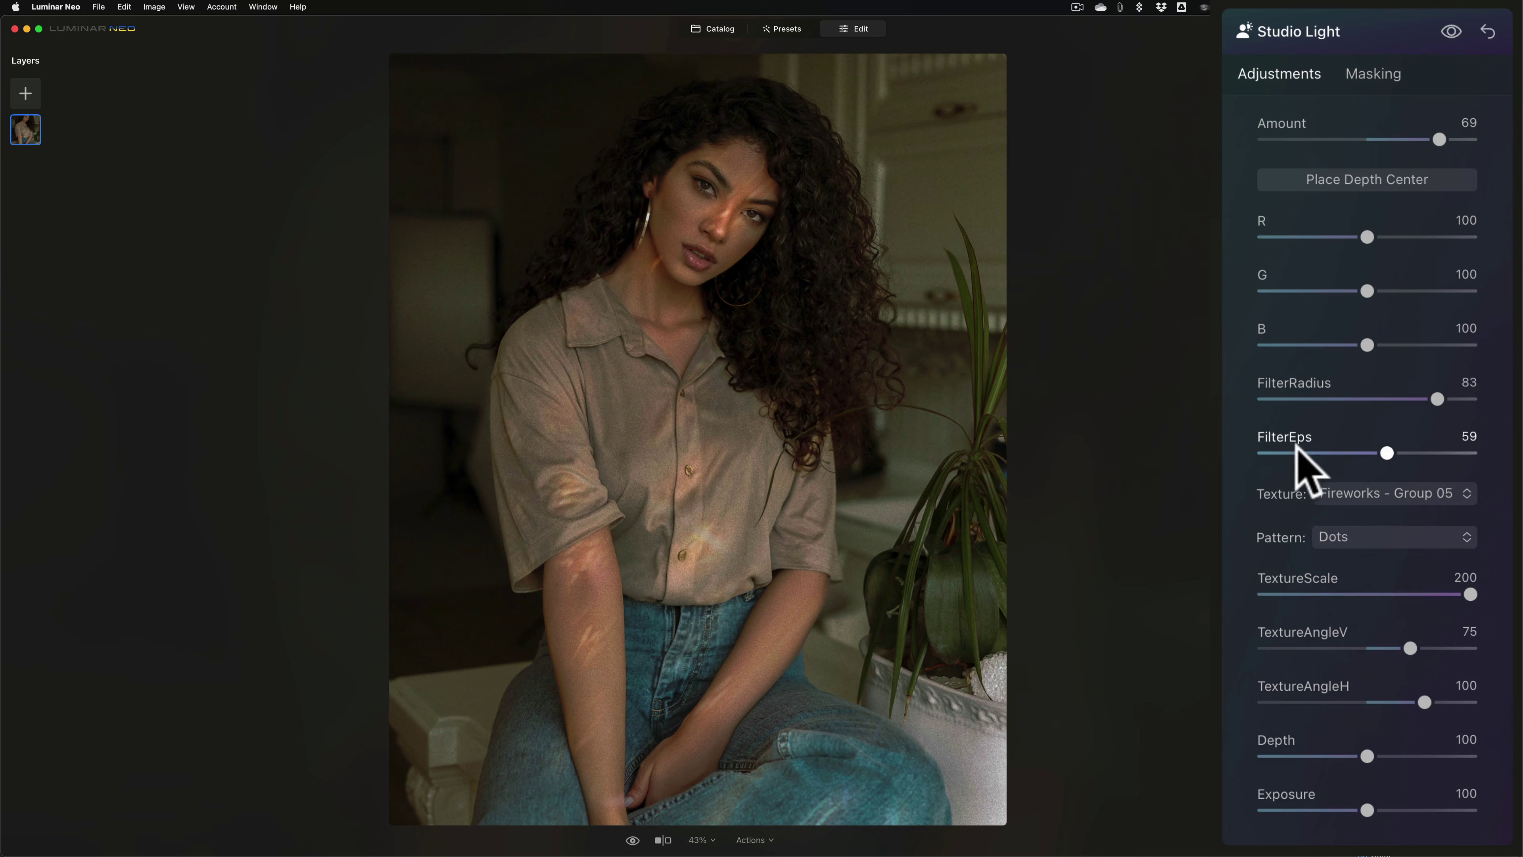
pyautogui.click(1376, 495)
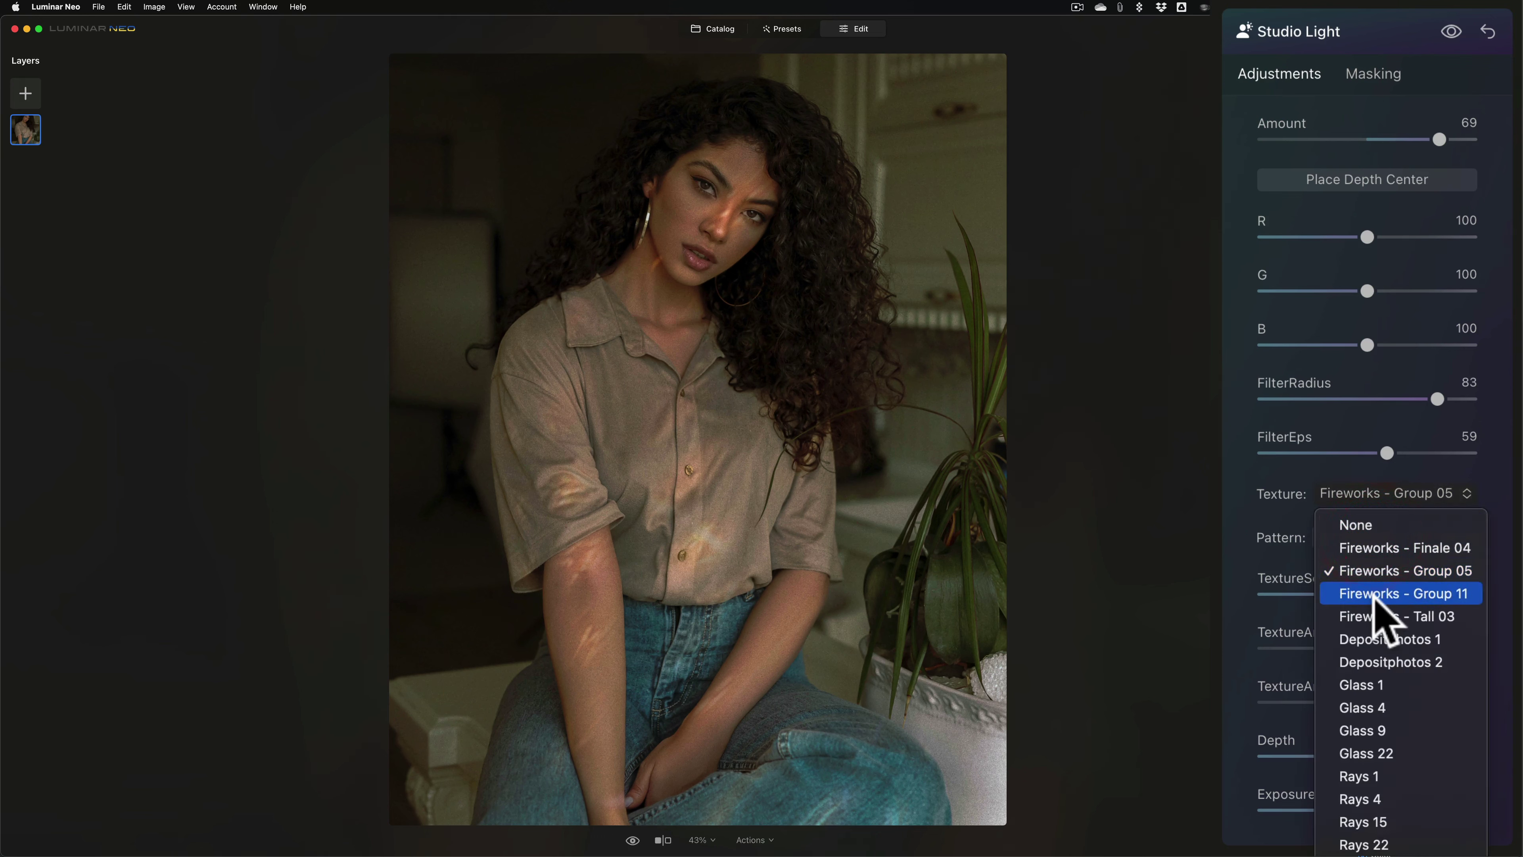
pyautogui.click(1372, 595)
pyautogui.scroll(1, 1377, 578)
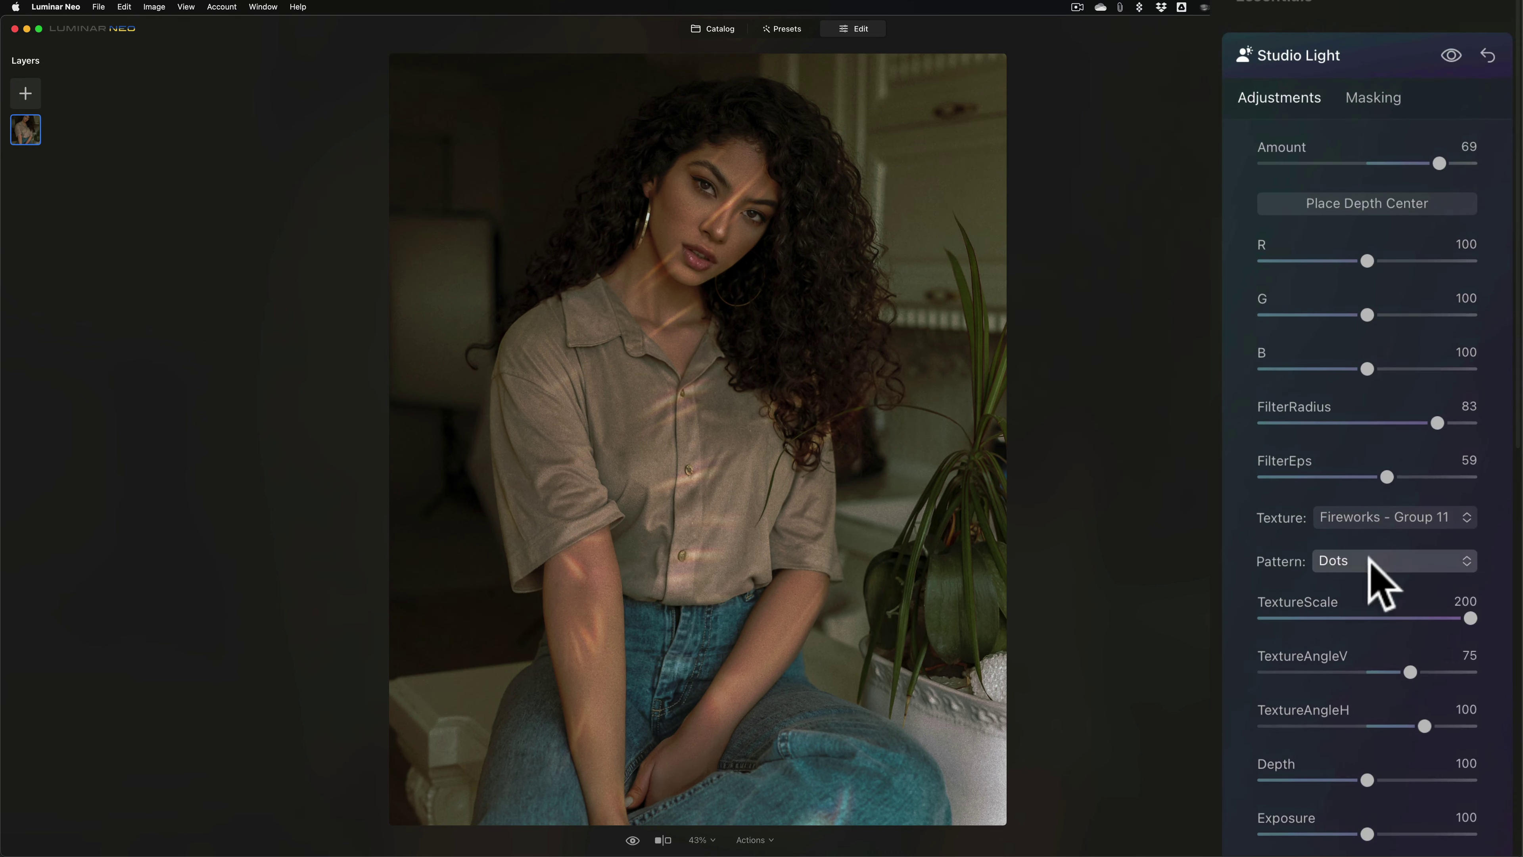
pyautogui.click(1368, 512)
pyautogui.click(1390, 706)
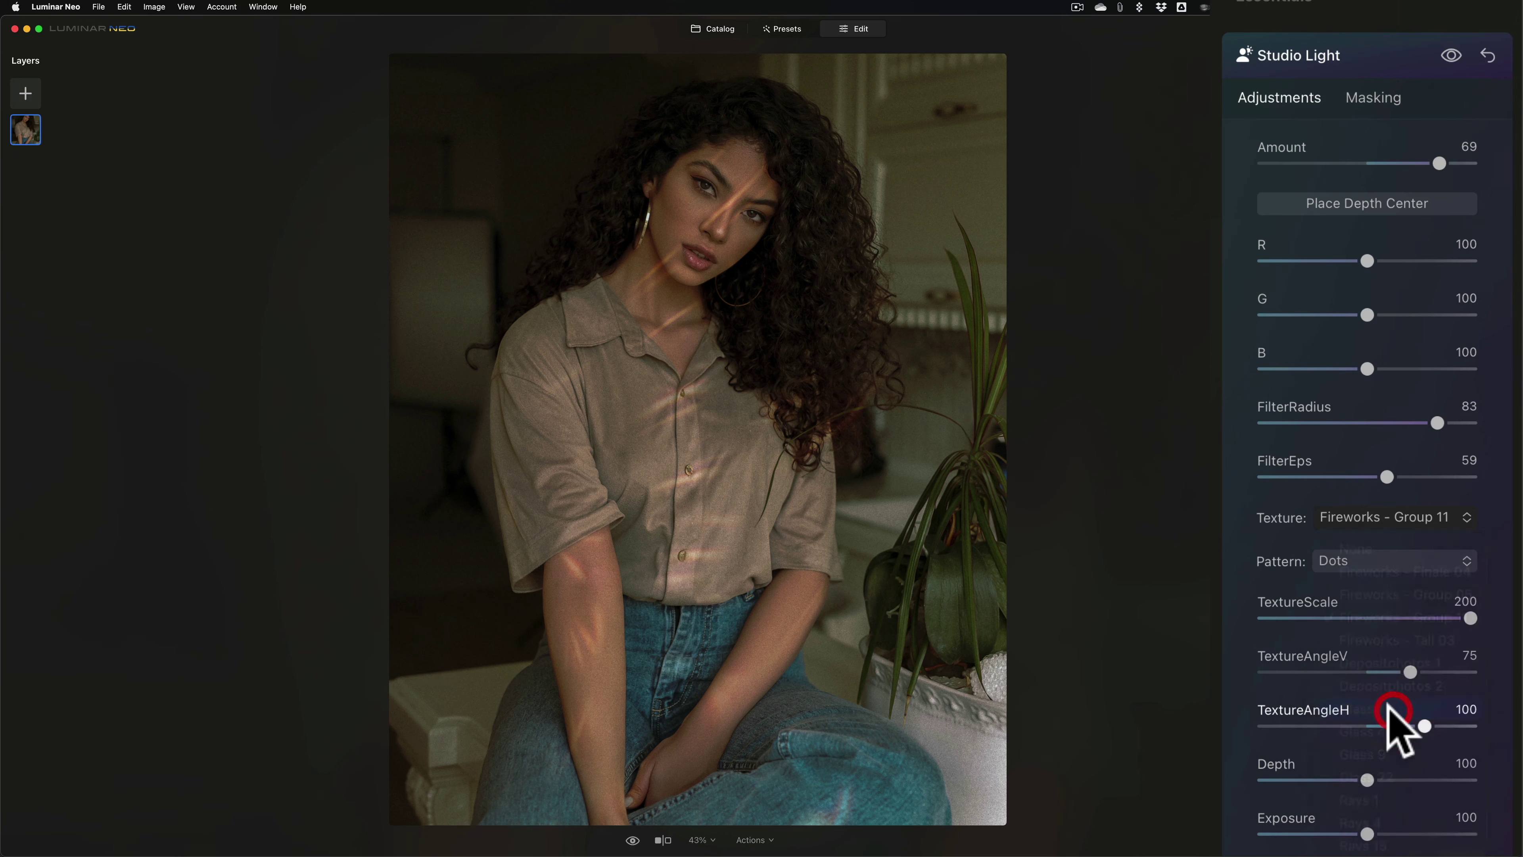
pyautogui.click(1393, 562)
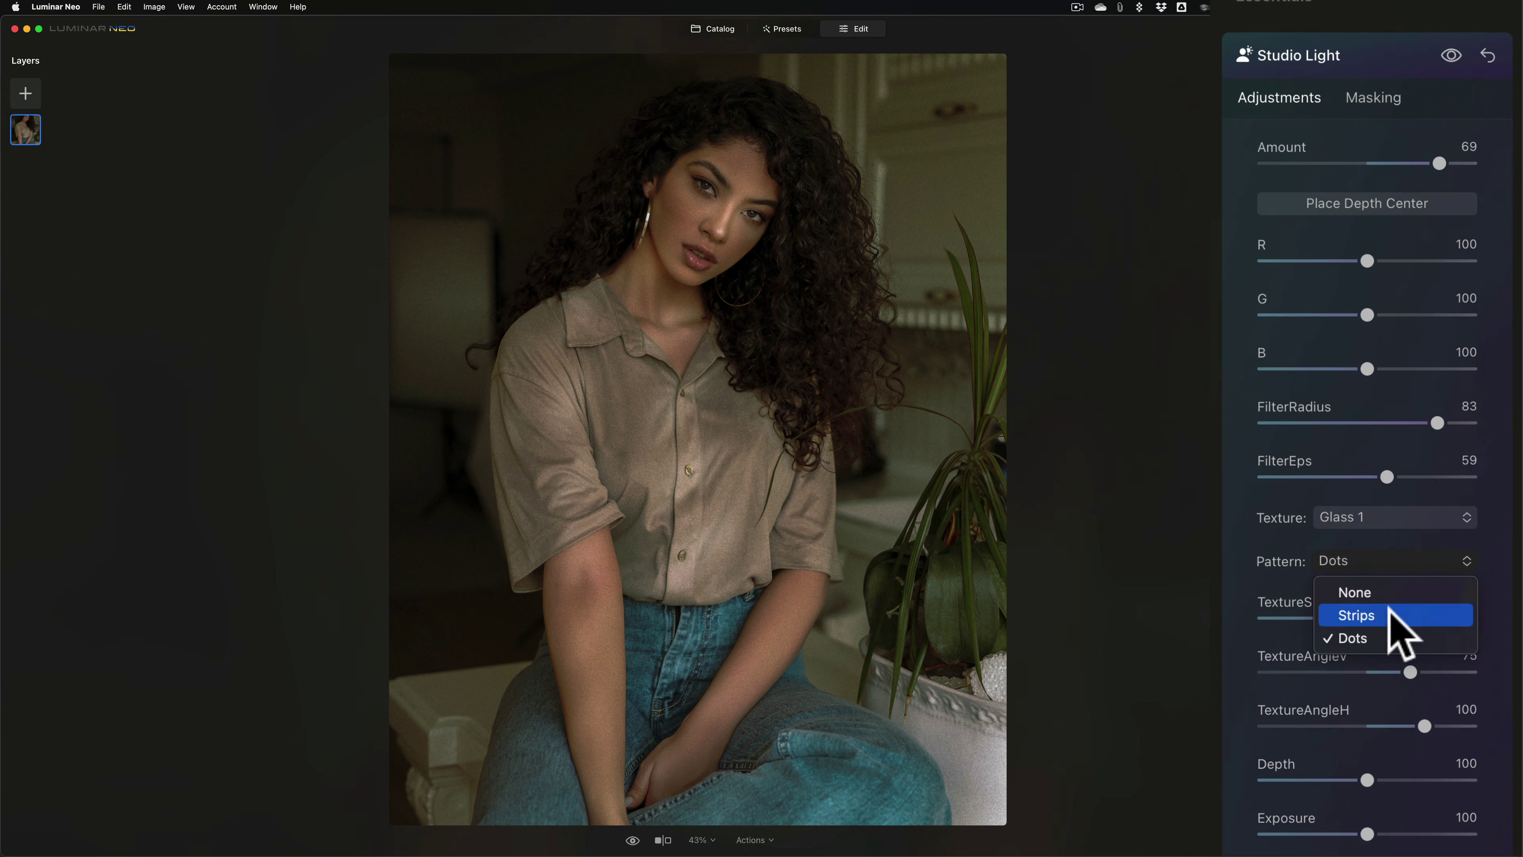
pyautogui.click(1389, 614)
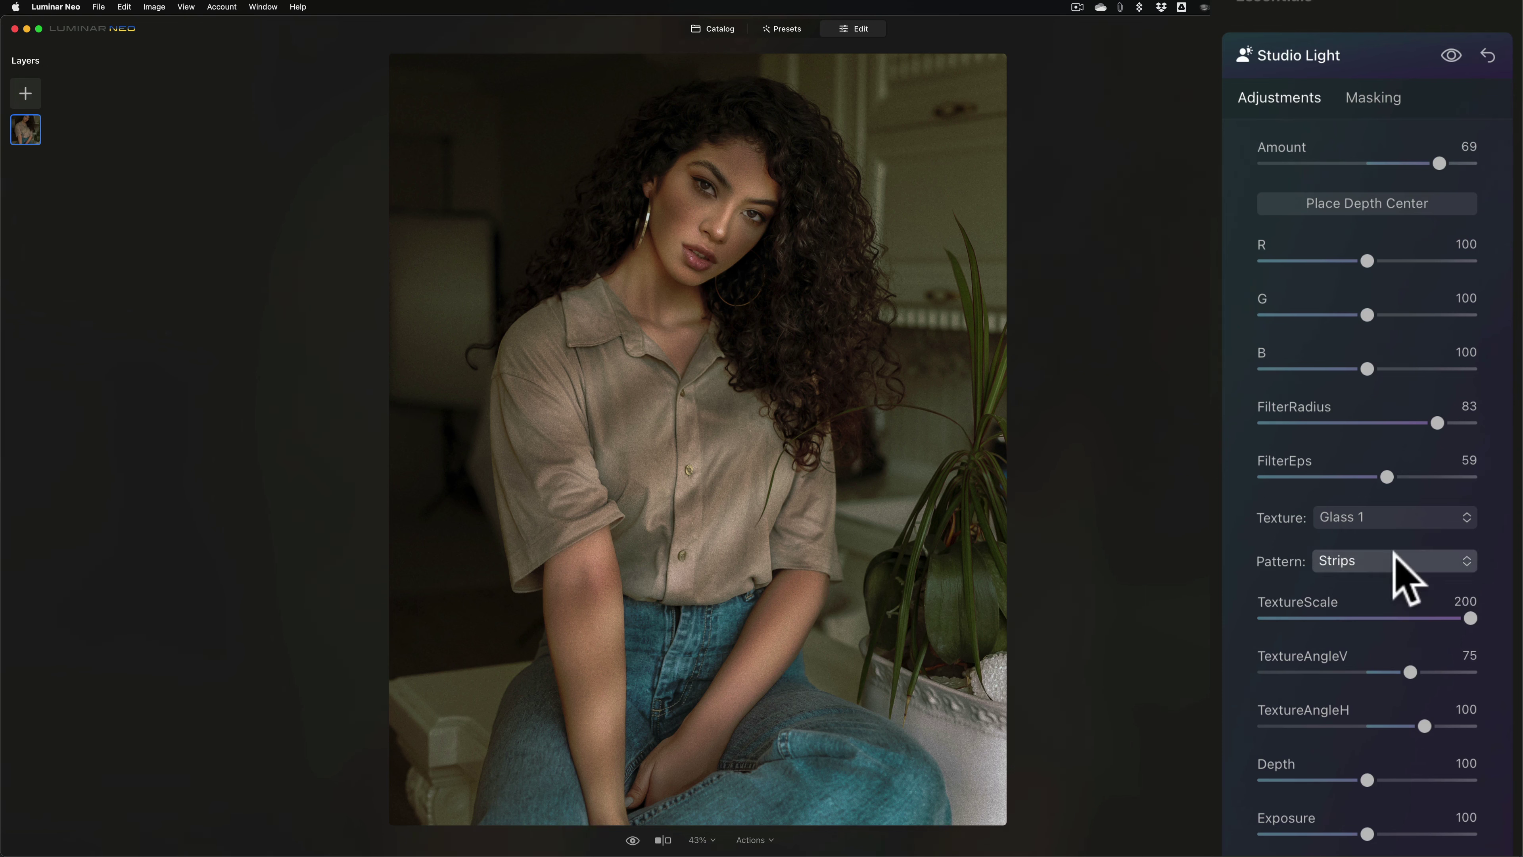
# Step: Adjust the stripes to TextureAngleV 57, TextureAngleH 96, Depth 165 and Exposure 46
pyautogui.moveTo(1467, 618); pyautogui.dragTo(1504, 630)
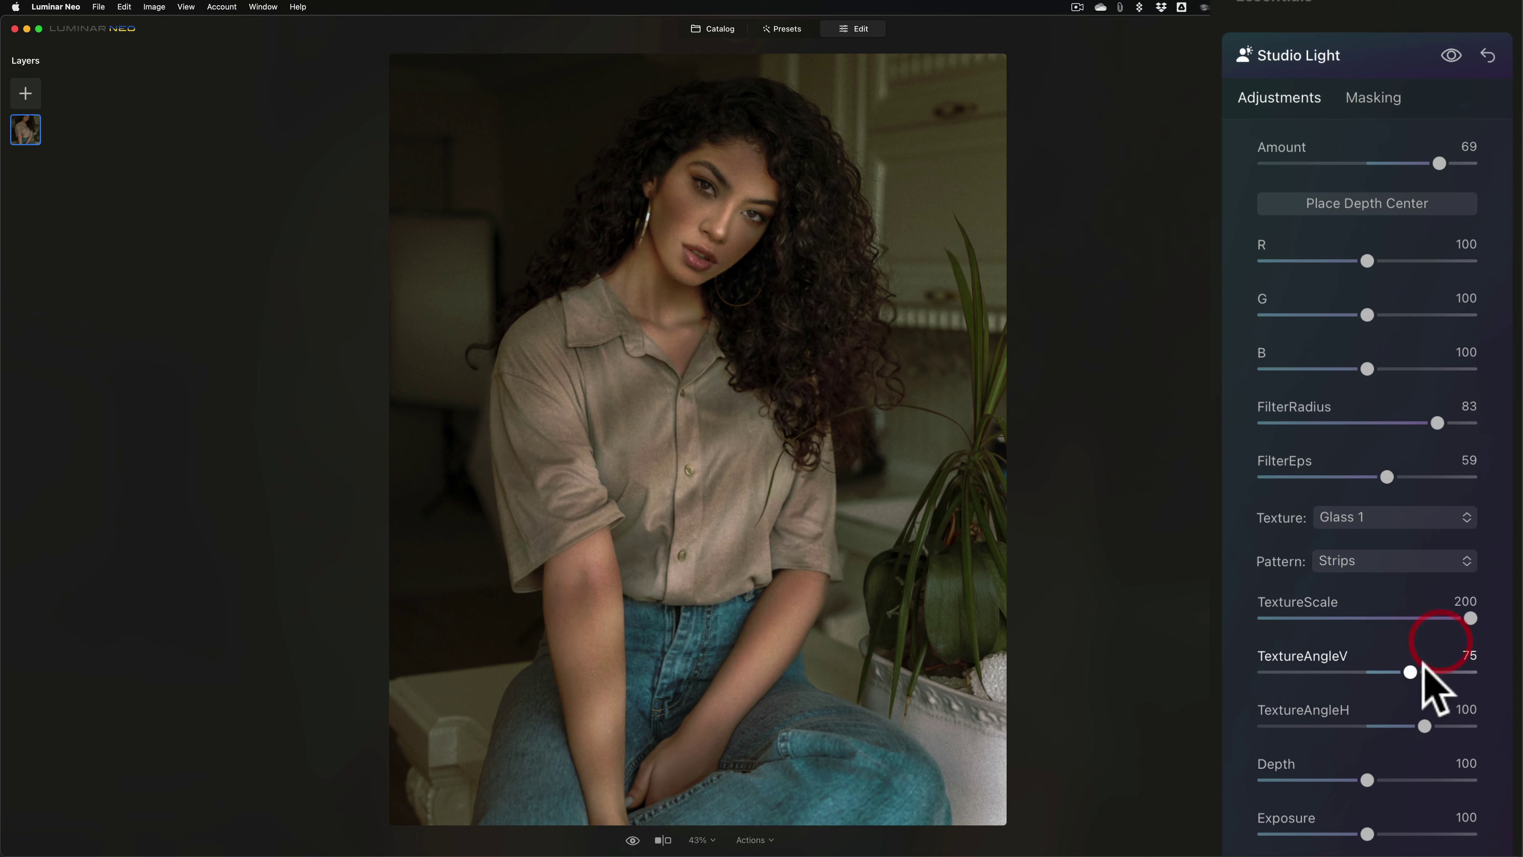
pyautogui.moveTo(1410, 672)
pyautogui.mouseDown()
pyautogui.moveTo(1354, 673)
pyautogui.moveTo(1400, 673)
pyautogui.mouseUp()
pyautogui.moveTo(1425, 726)
pyautogui.mouseDown()
pyautogui.moveTo(1376, 727)
pyautogui.moveTo(1422, 726)
pyautogui.mouseUp()
pyautogui.moveTo(1368, 780); pyautogui.dragTo(1434, 780)
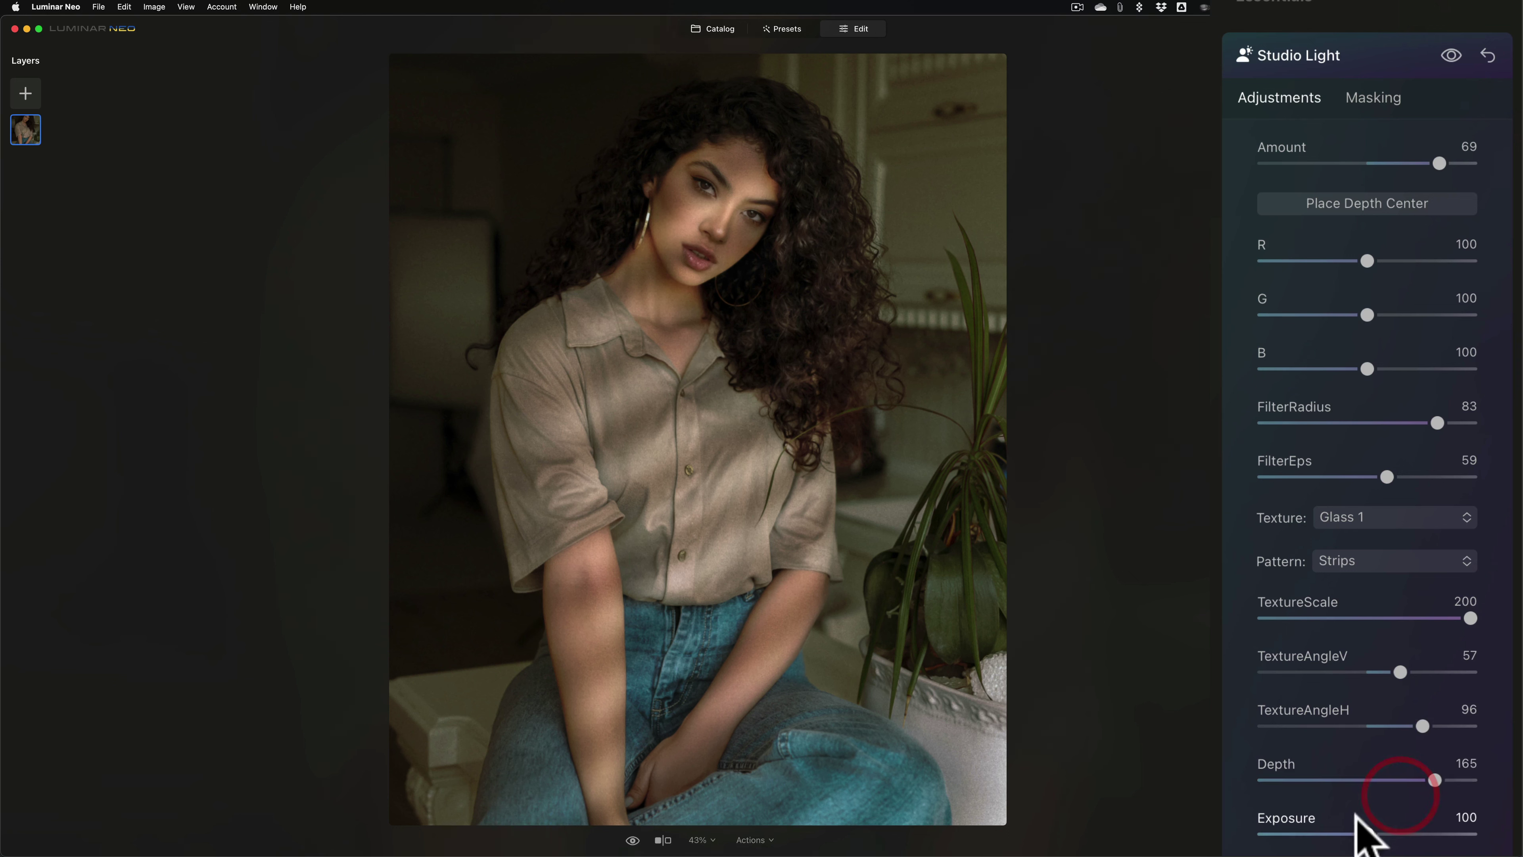
pyautogui.moveTo(1368, 833); pyautogui.dragTo(1328, 834)
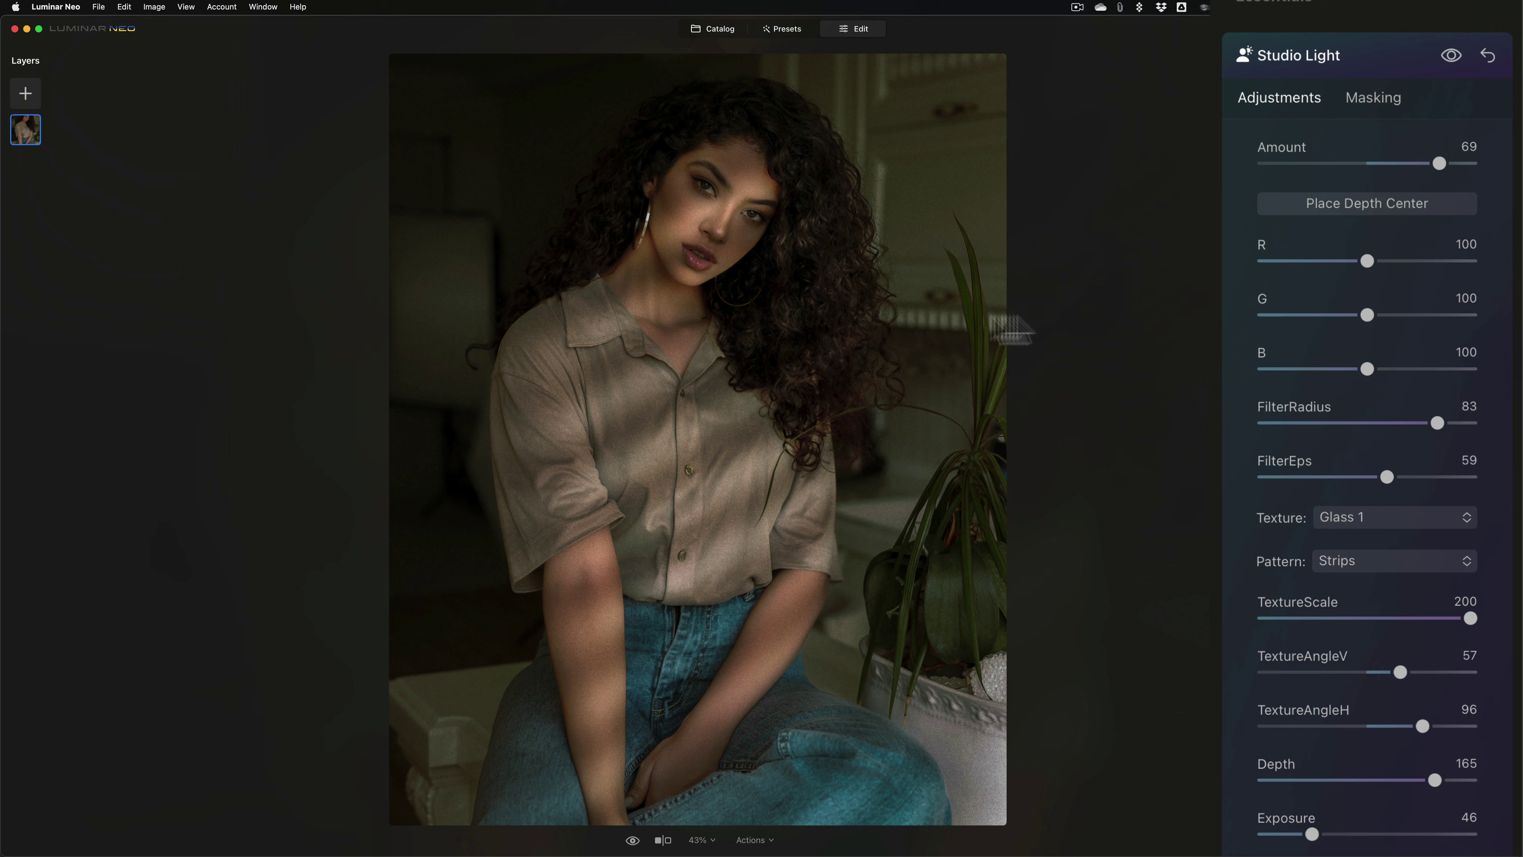
# Step: Place the light's depth centre on the shirt just below the collar
pyautogui.click(1359, 202)
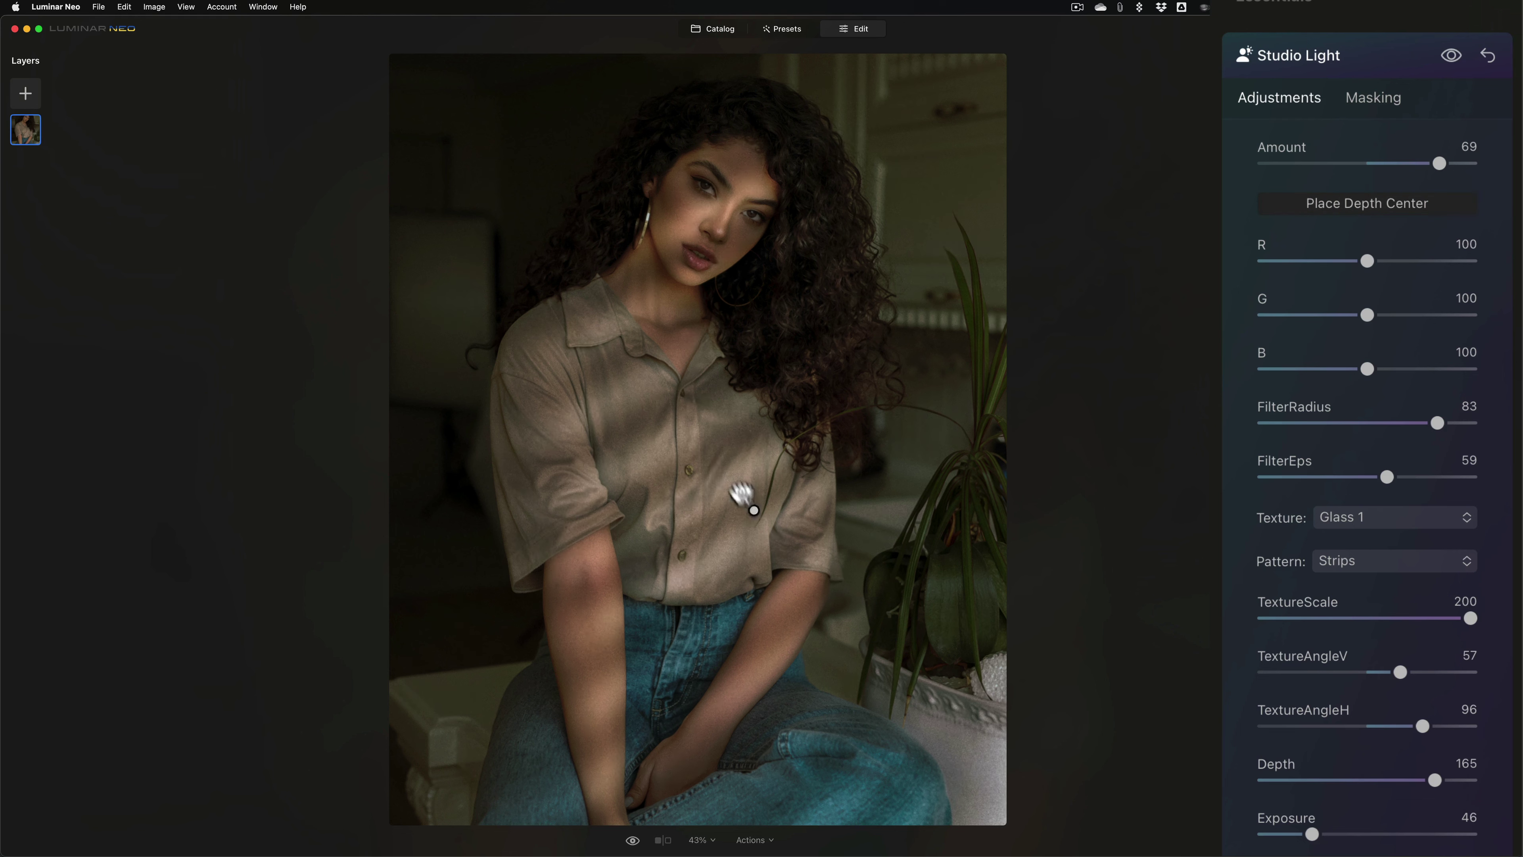
pyautogui.click(717, 432)
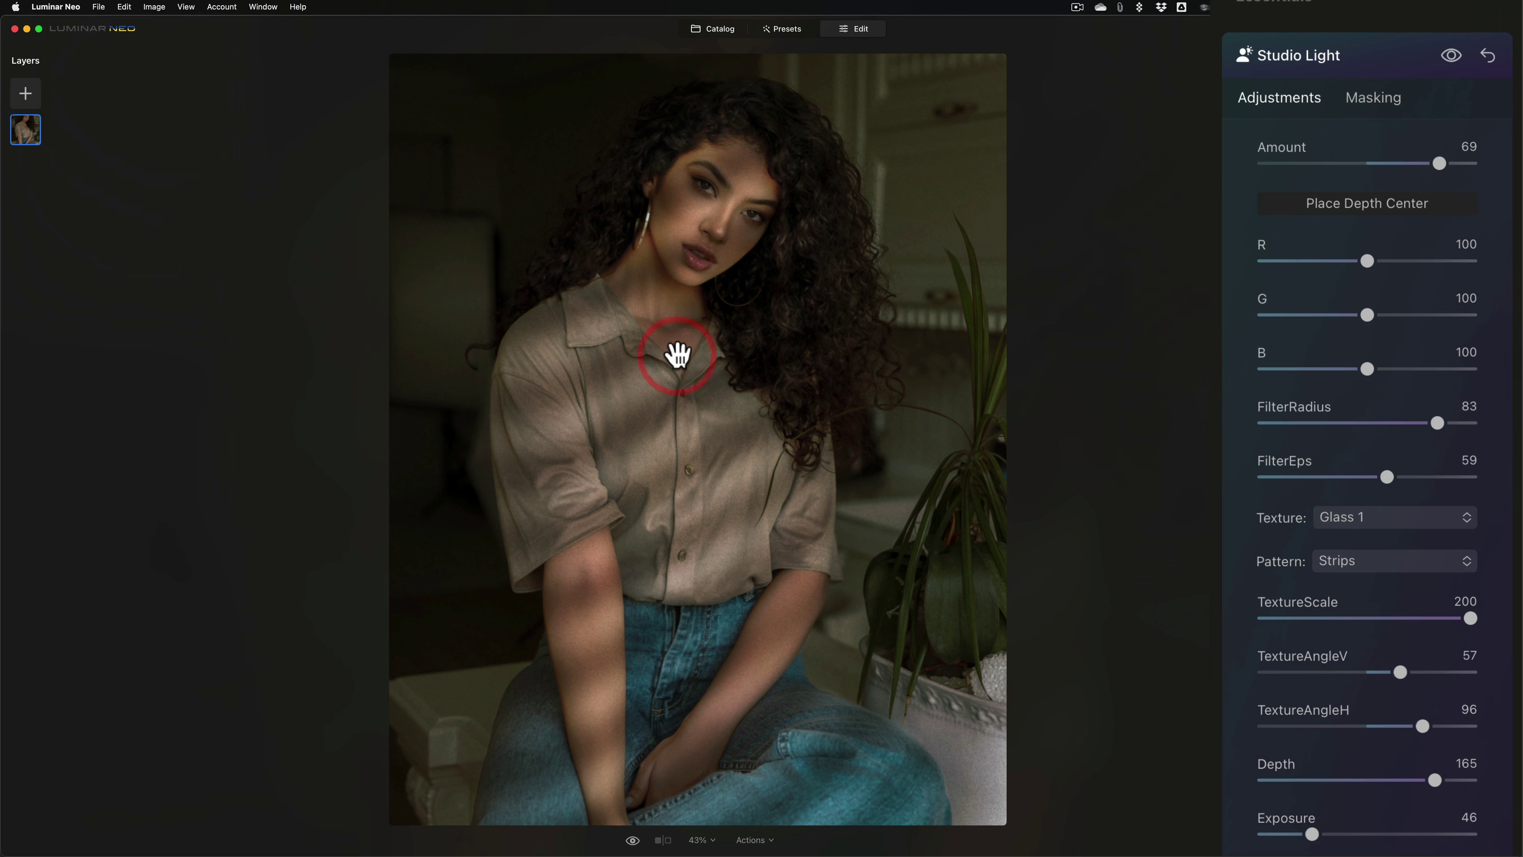
pyautogui.moveTo(678, 354); pyautogui.dragTo(680, 315)
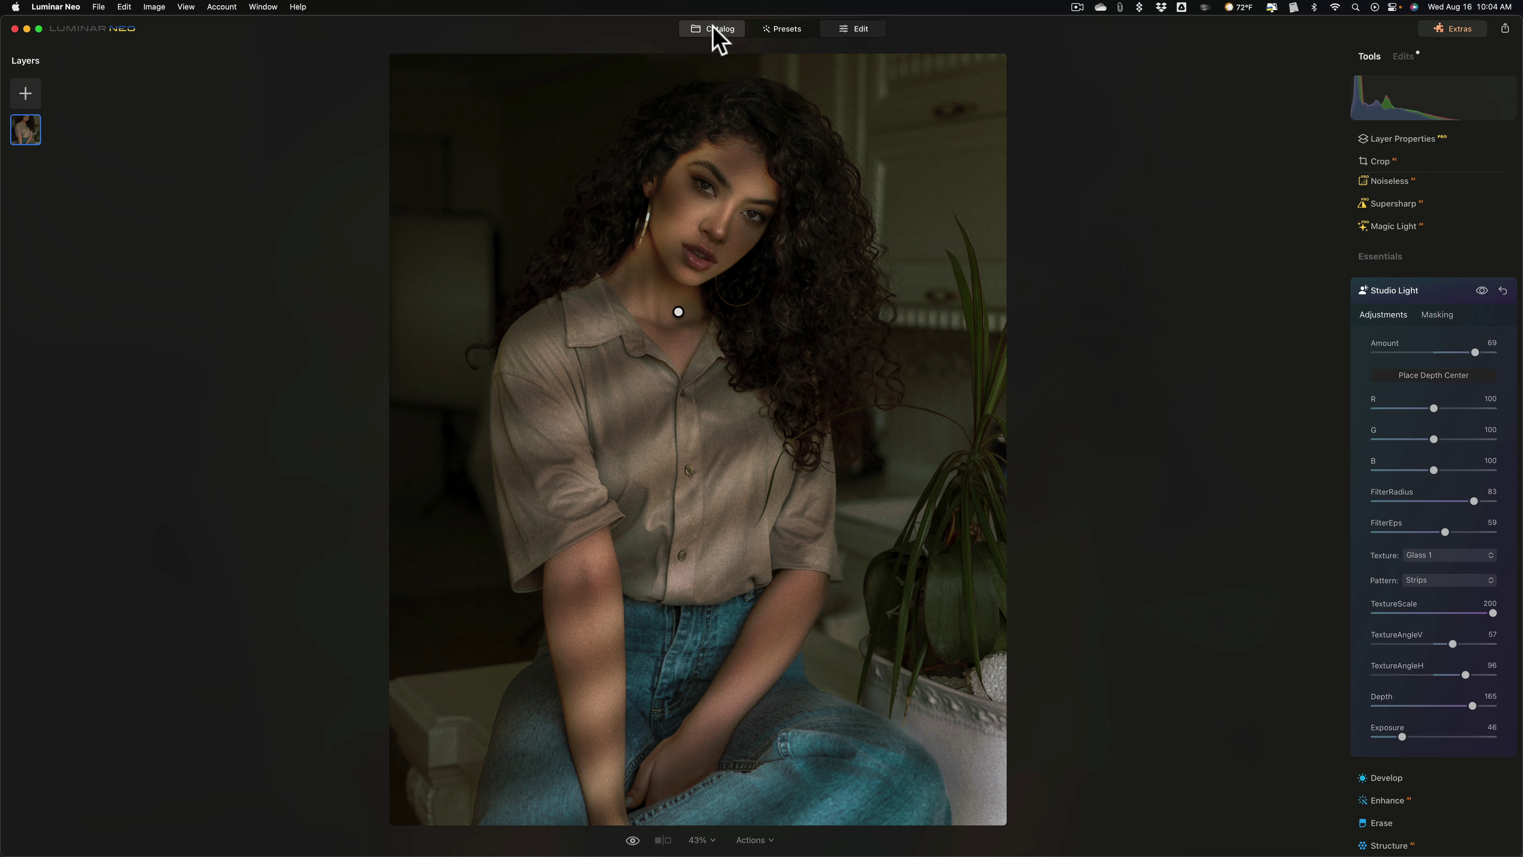
# Step: Open the hands-together portrait from the catalog in the Edit workspace
pyautogui.click(719, 30)
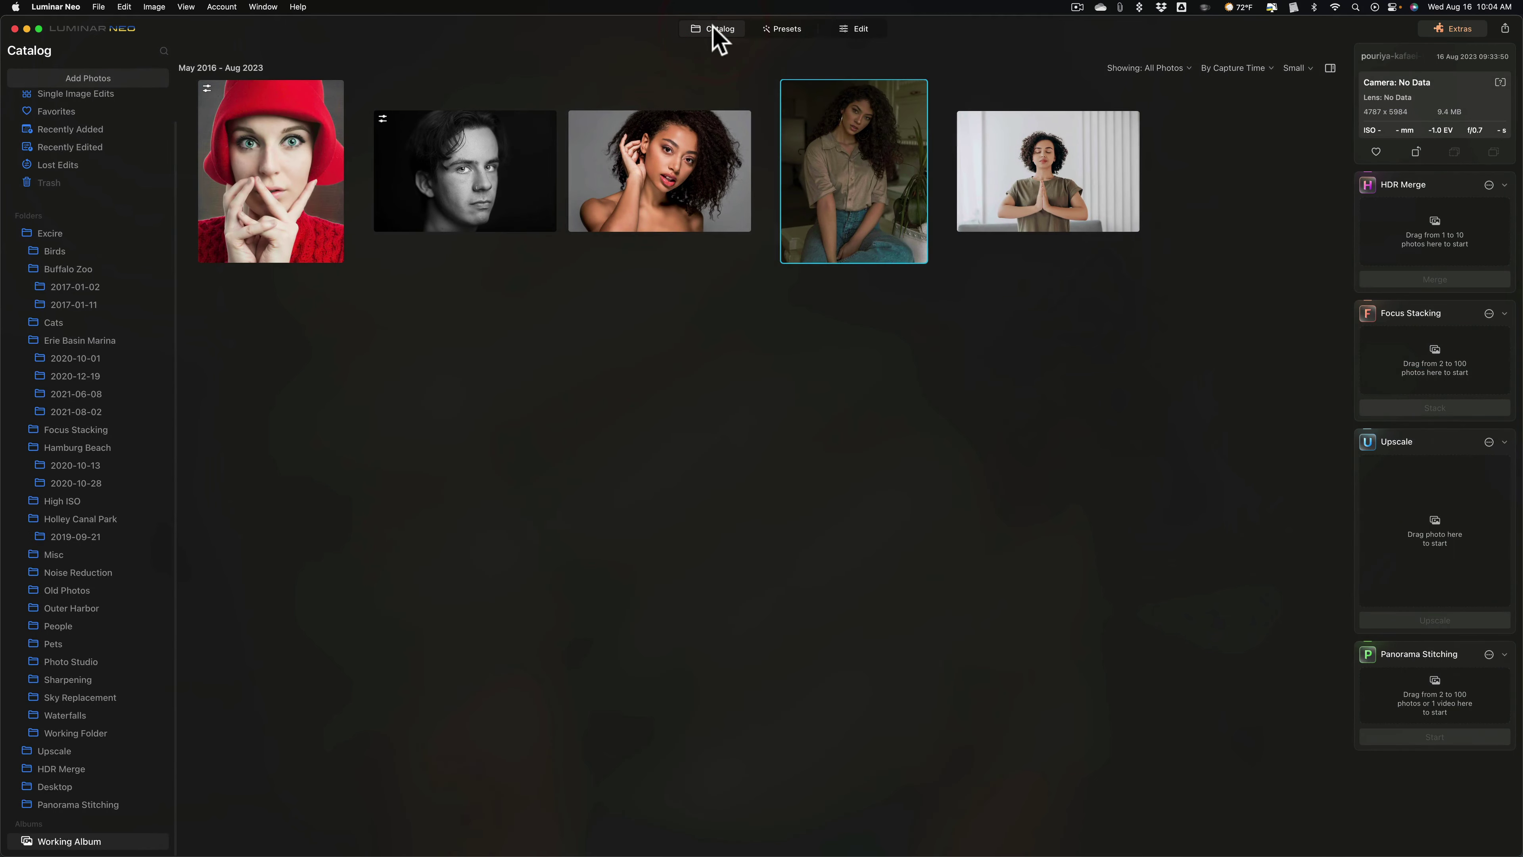
pyautogui.doubleClick(1021, 159)
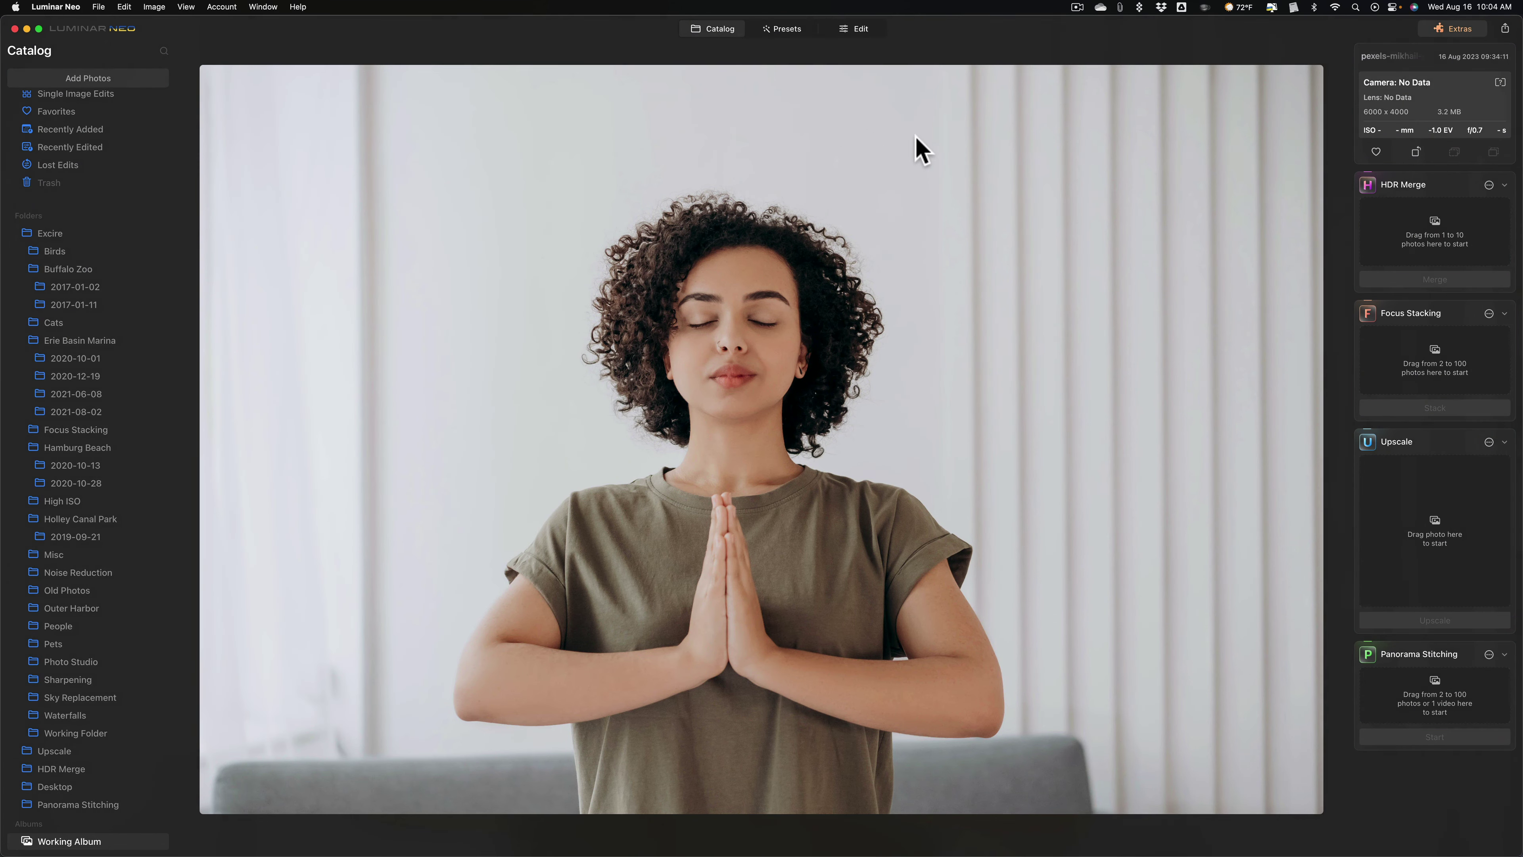
pyautogui.click(859, 30)
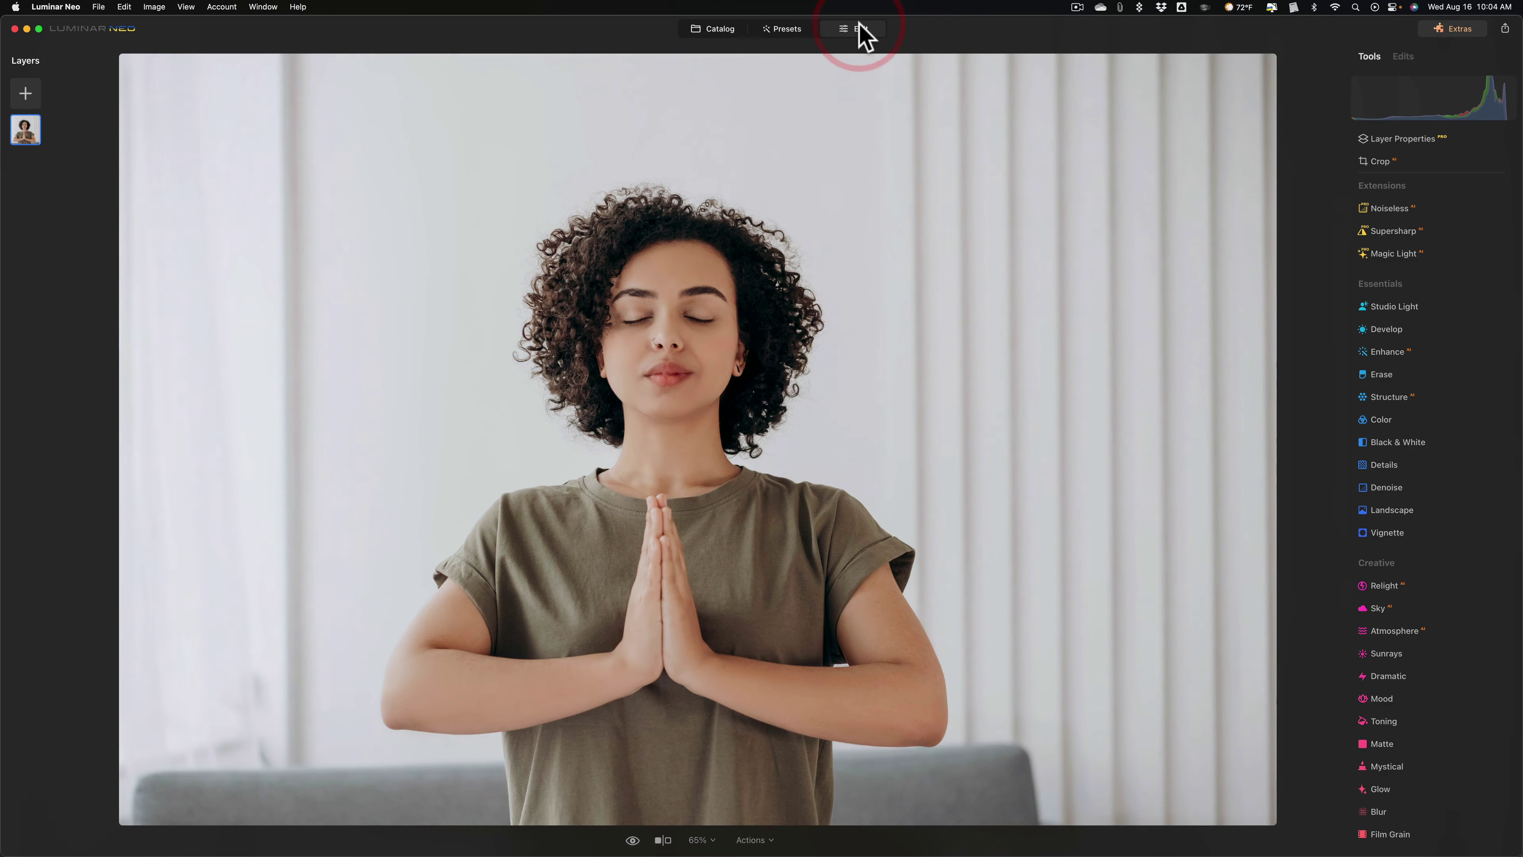
# Step: In Studio Light, lower Exposure sharply, set Amount 99 and FilterRadius 76
pyautogui.click(1385, 307)
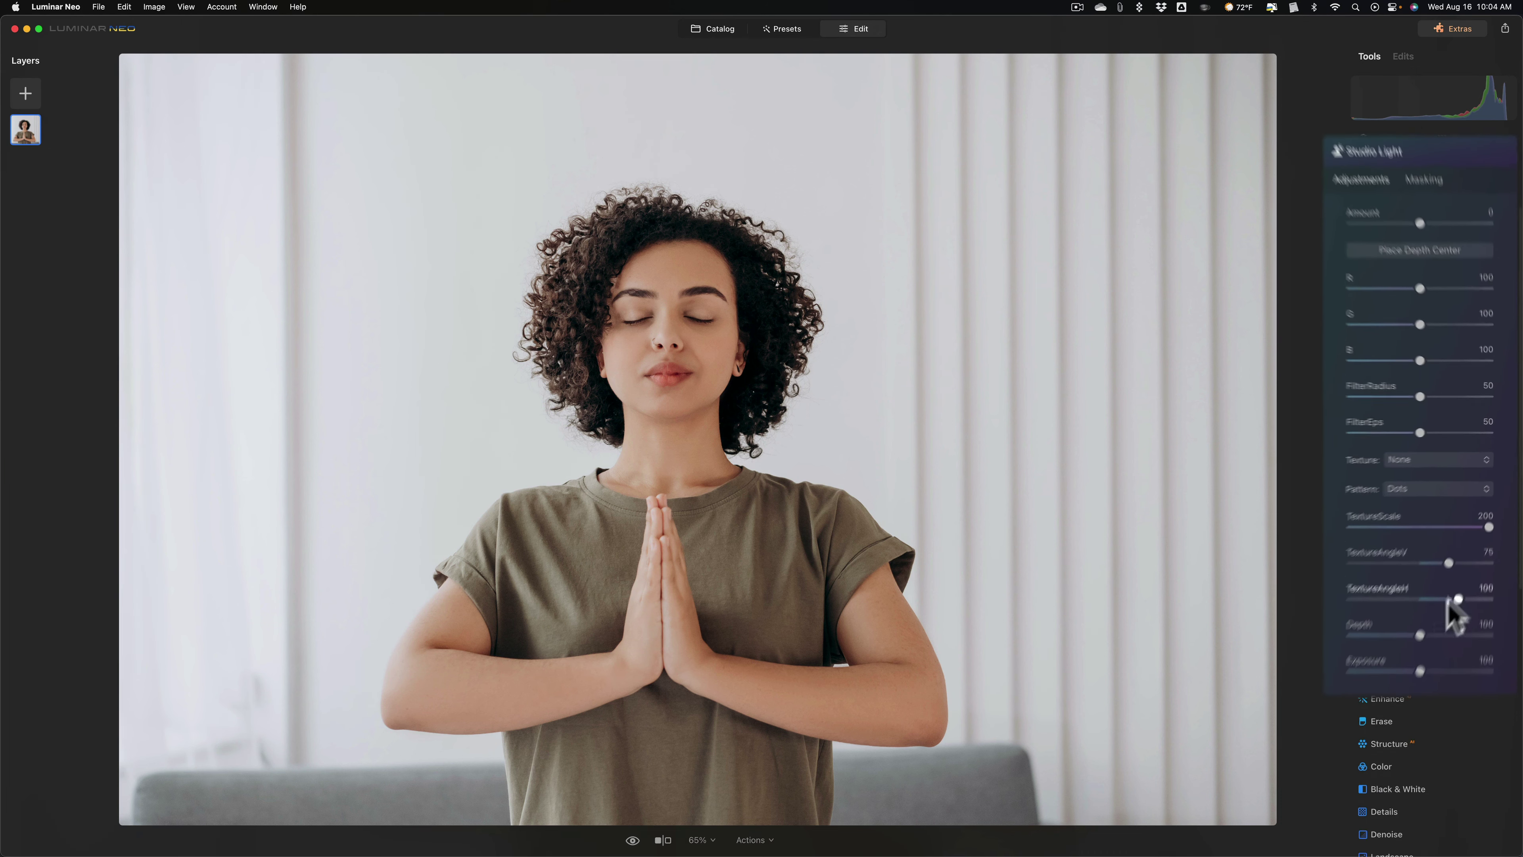
pyautogui.moveTo(1433, 644); pyautogui.dragTo(1427, 643)
pyautogui.moveTo(1335, 821); pyautogui.dragTo(1267, 822)
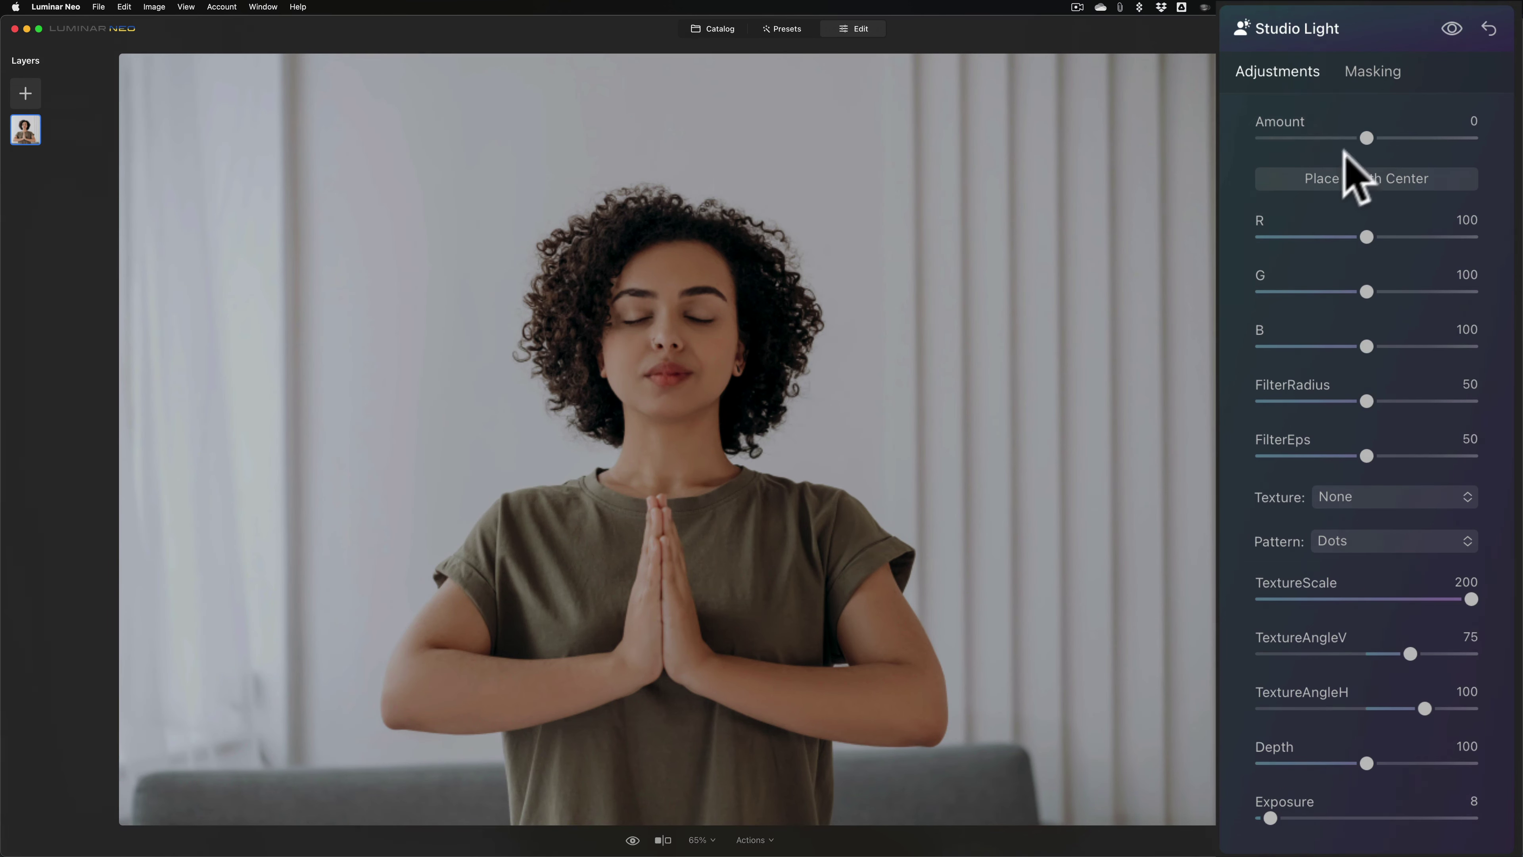
pyautogui.moveTo(1365, 137); pyautogui.dragTo(1469, 137)
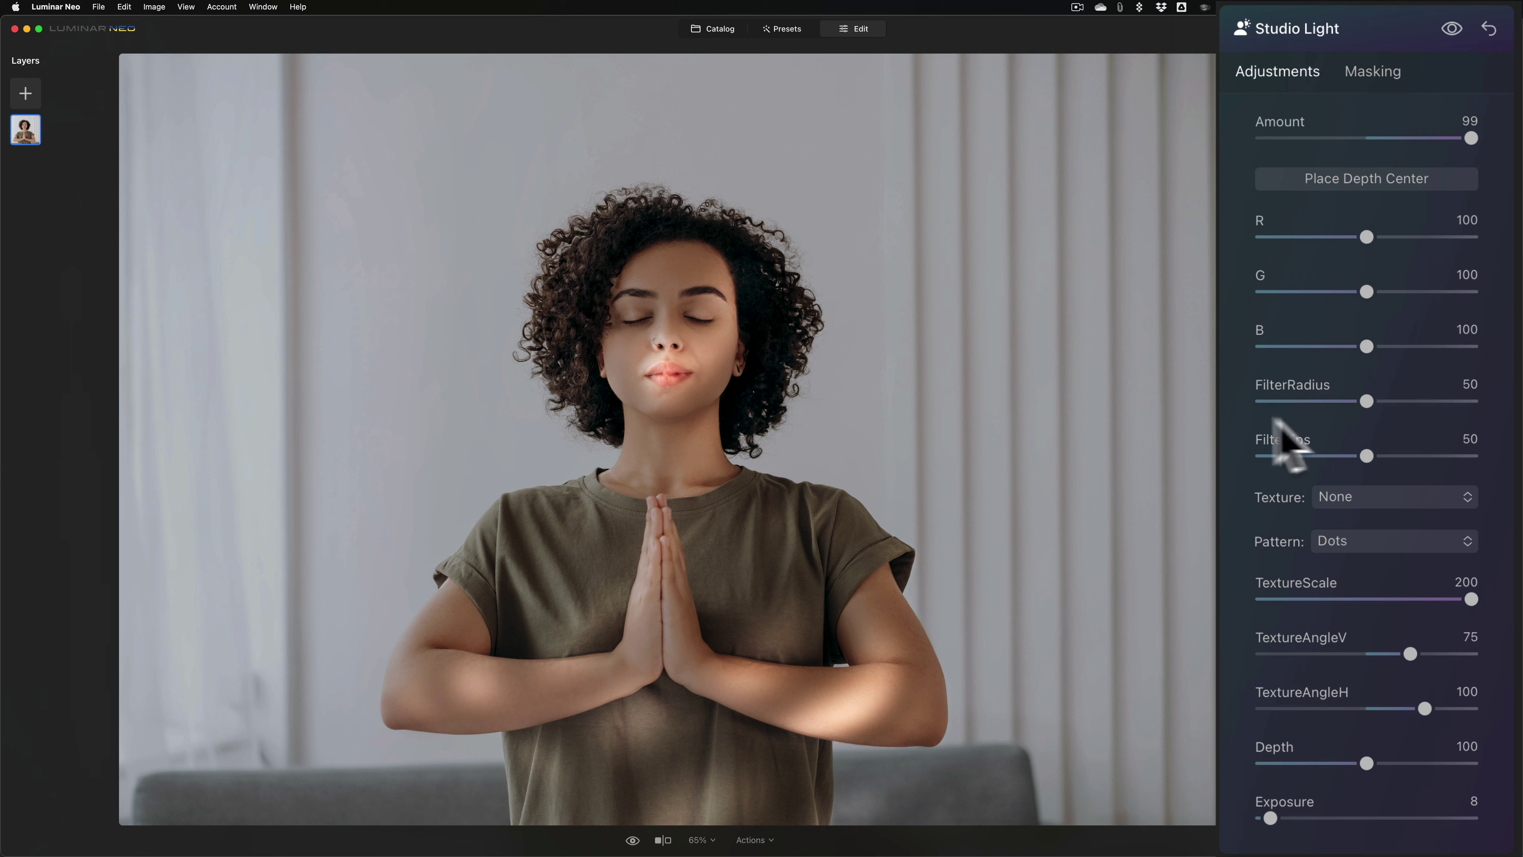
pyautogui.moveTo(1366, 401); pyautogui.dragTo(1420, 400)
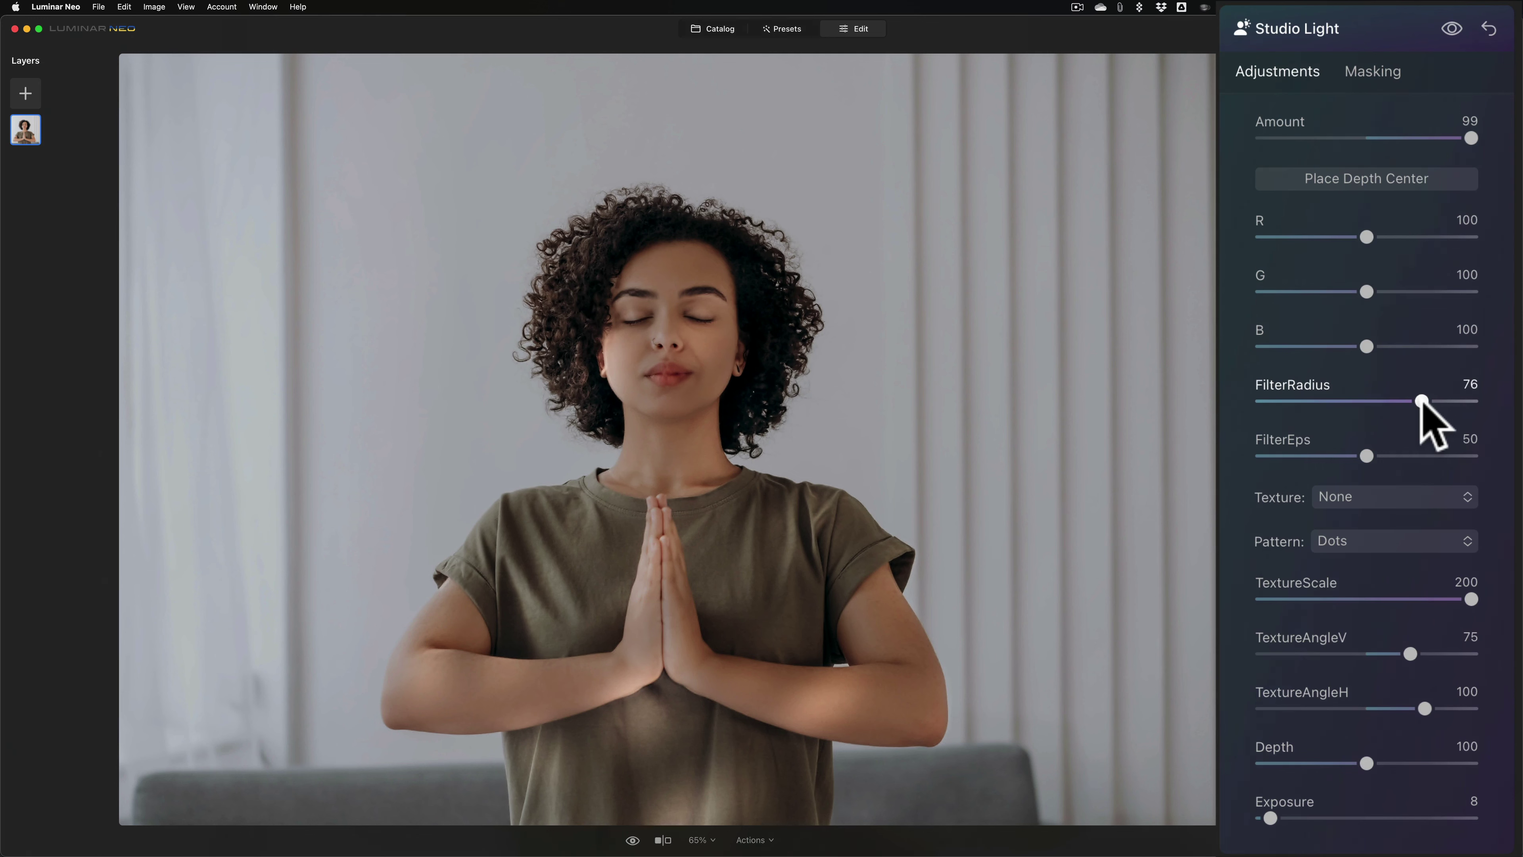
# Step: Use the Strips pattern at TextureScale 46 and TextureAngleV -25, then return to the catalog
pyautogui.click(1367, 538)
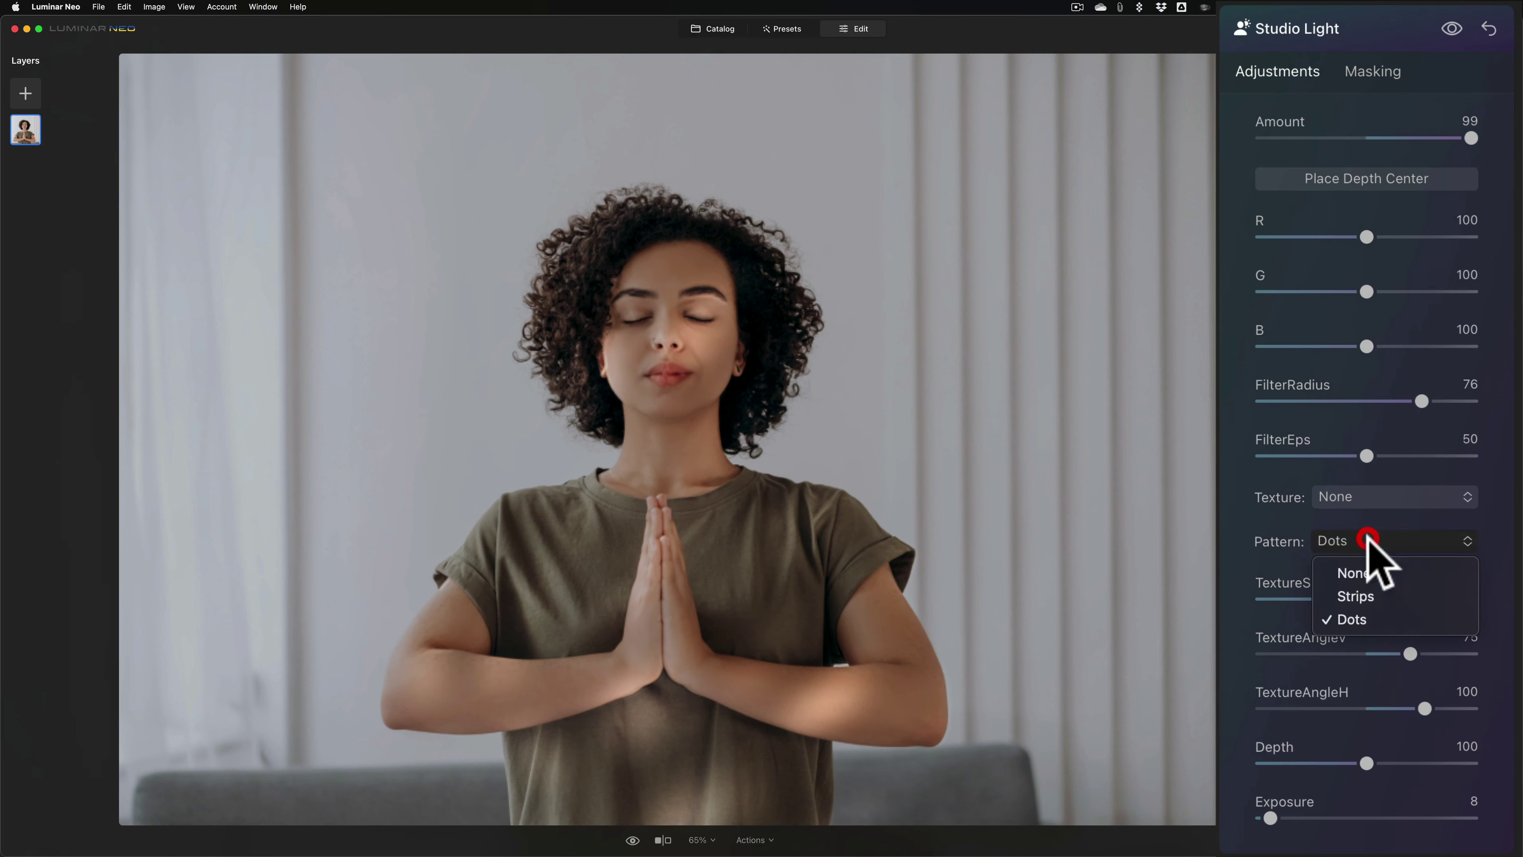
pyautogui.click(1352, 596)
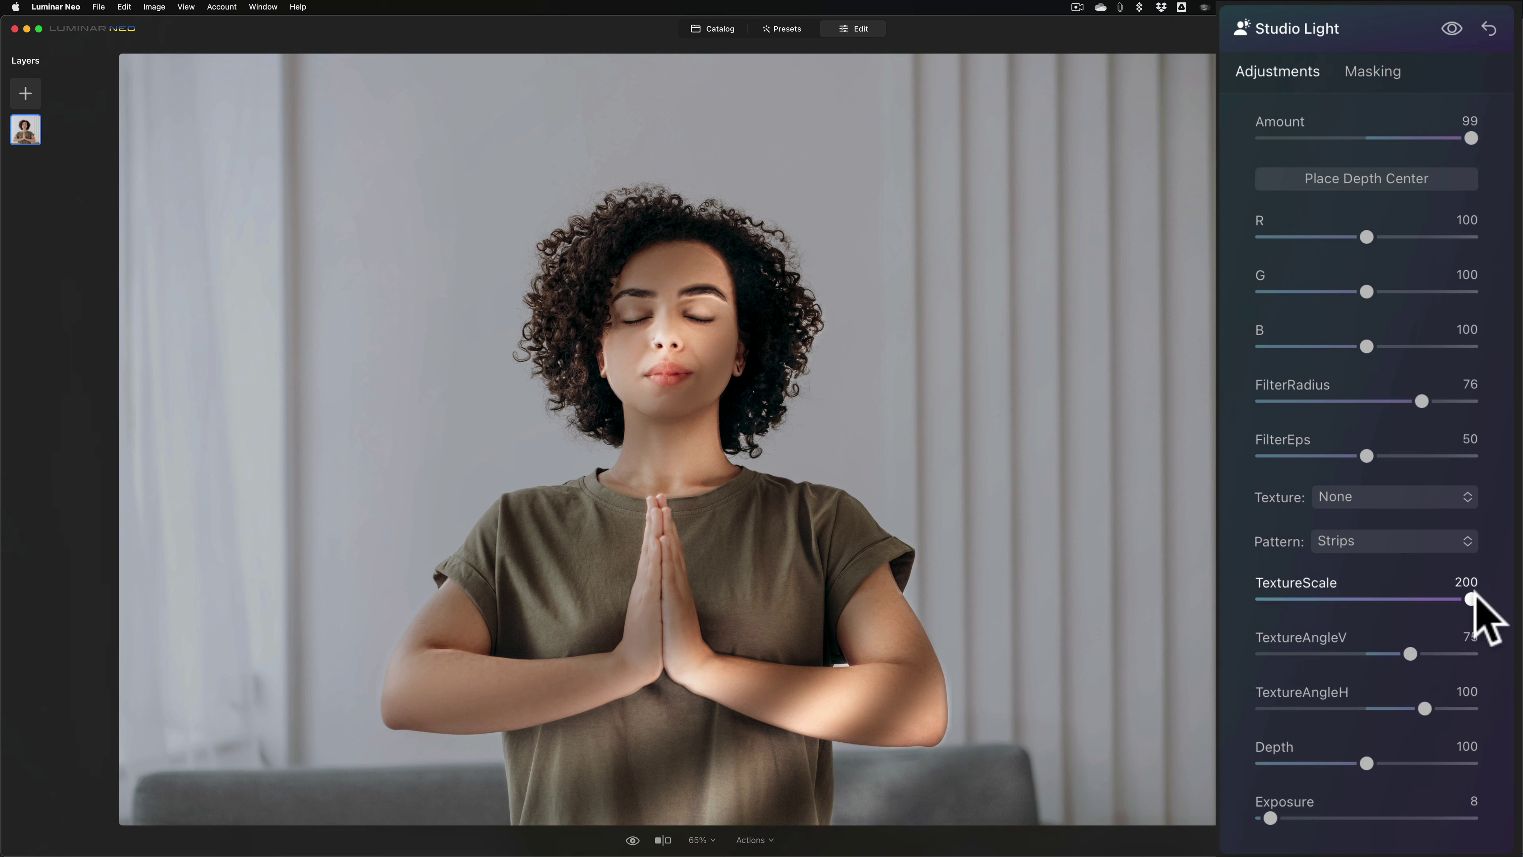
pyautogui.moveTo(1472, 599); pyautogui.dragTo(1311, 600)
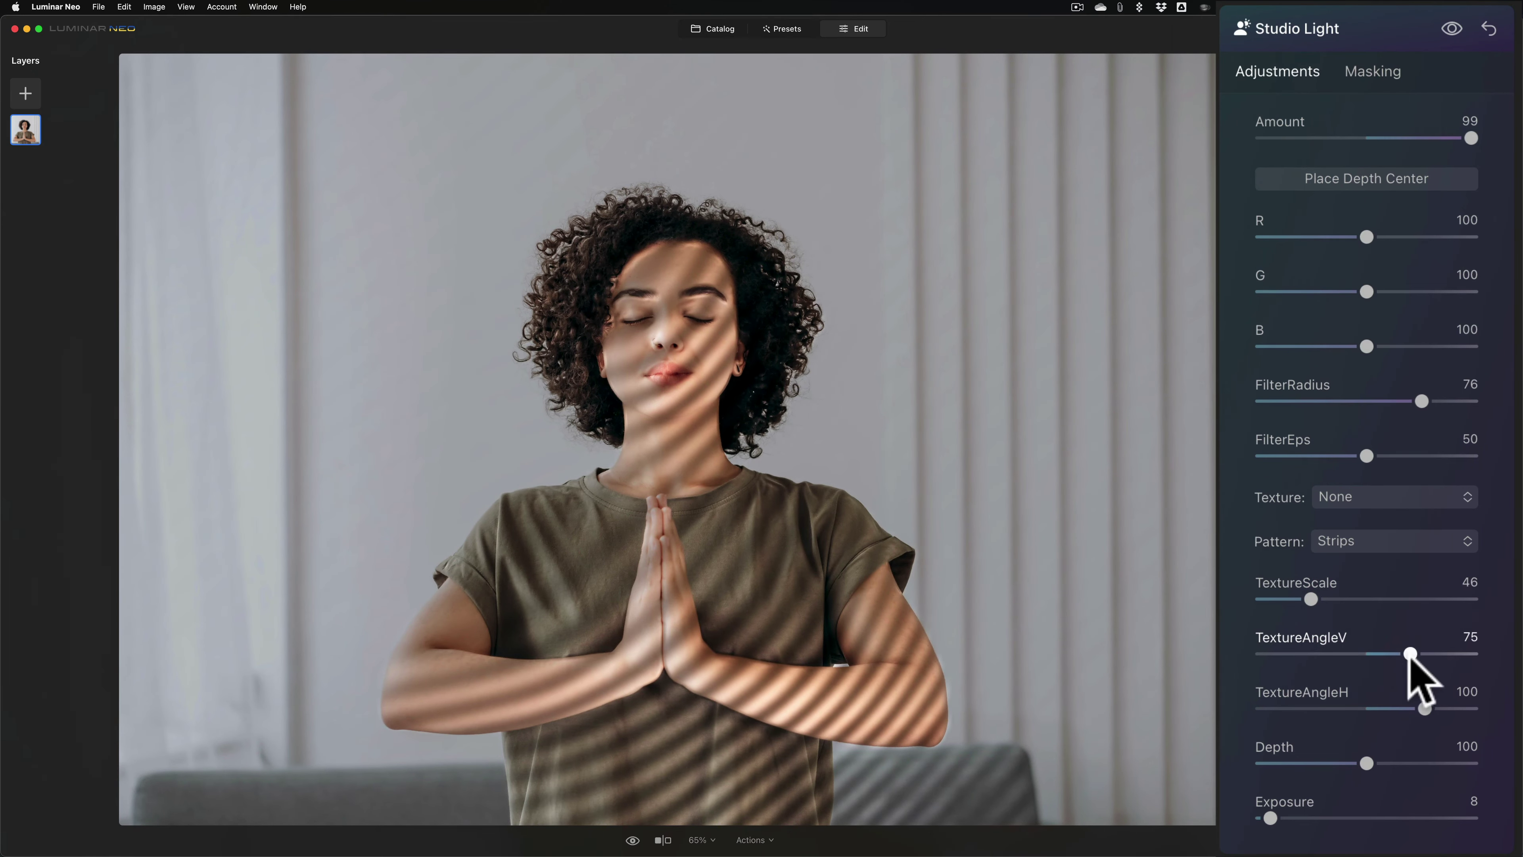
pyautogui.moveTo(1410, 654); pyautogui.dragTo(1352, 654)
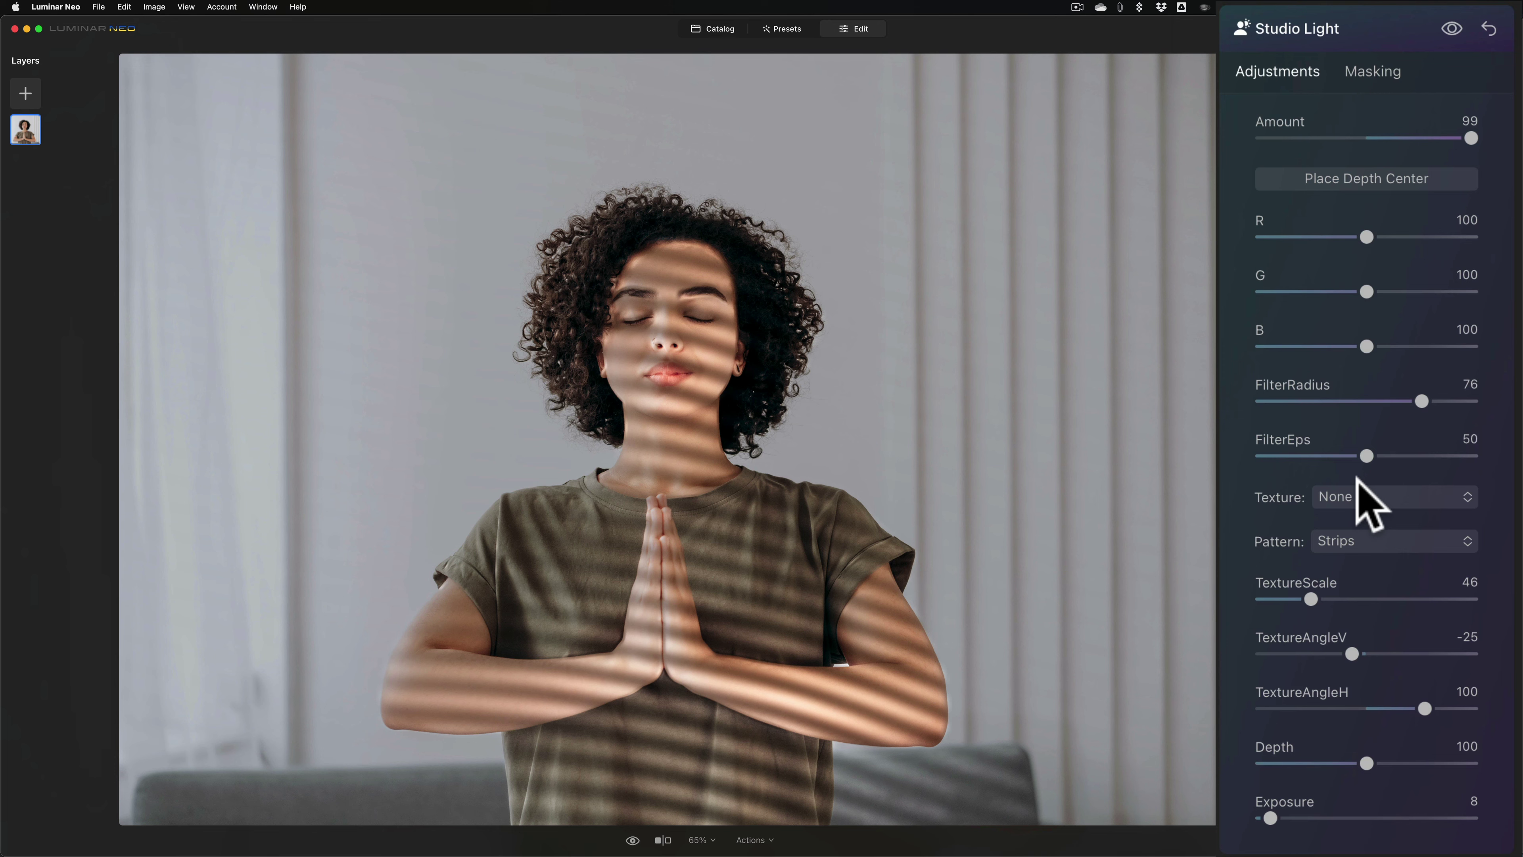
pyautogui.click(712, 29)
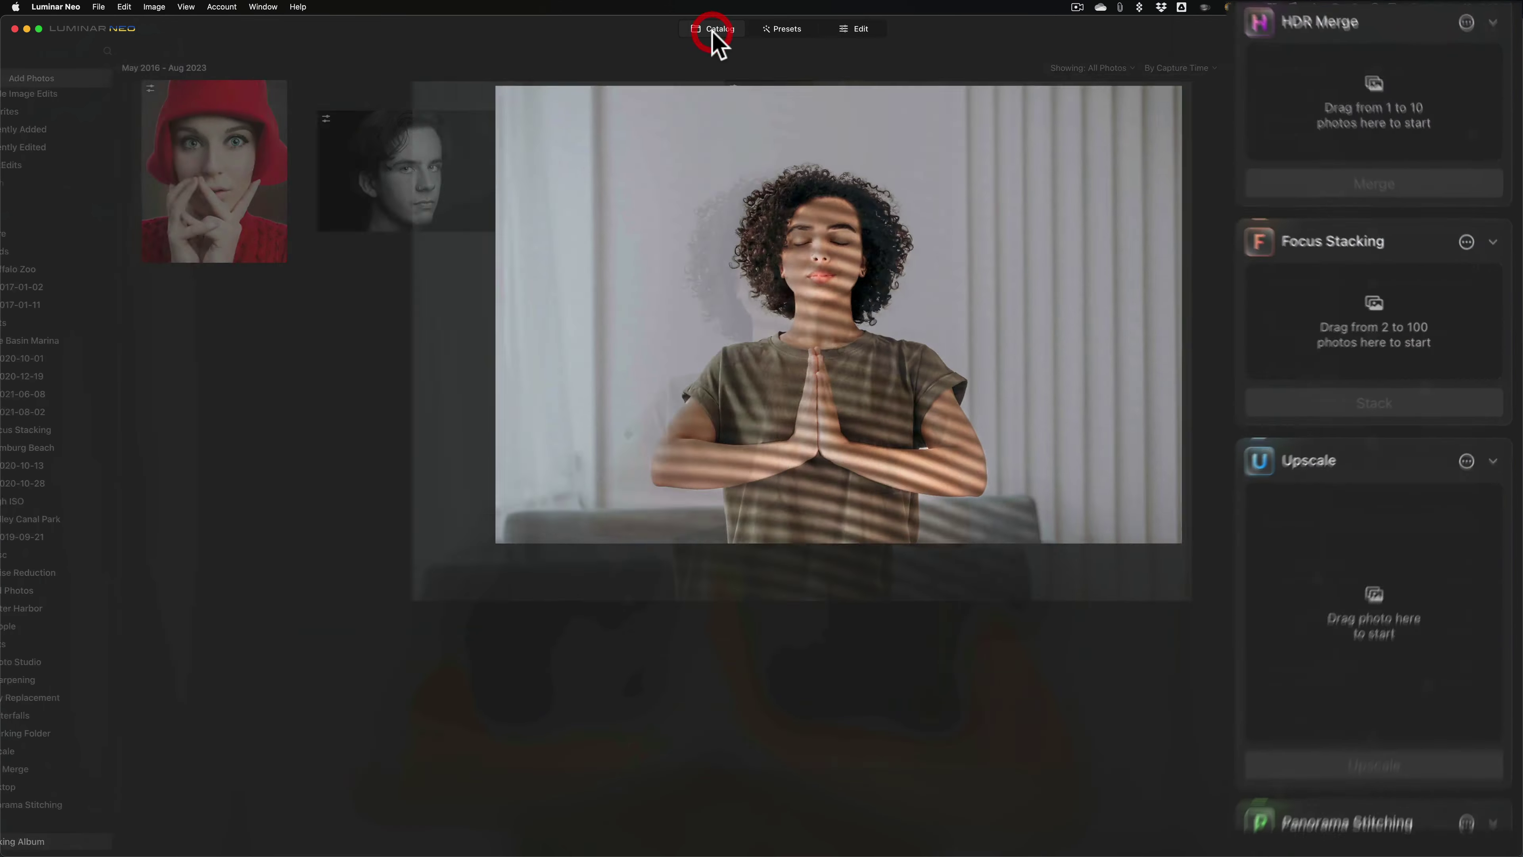
# Step: Open the curly-haired portrait and apply Studio Light at Exposure 66, Amount 100
pyautogui.doubleClick(685, 168)
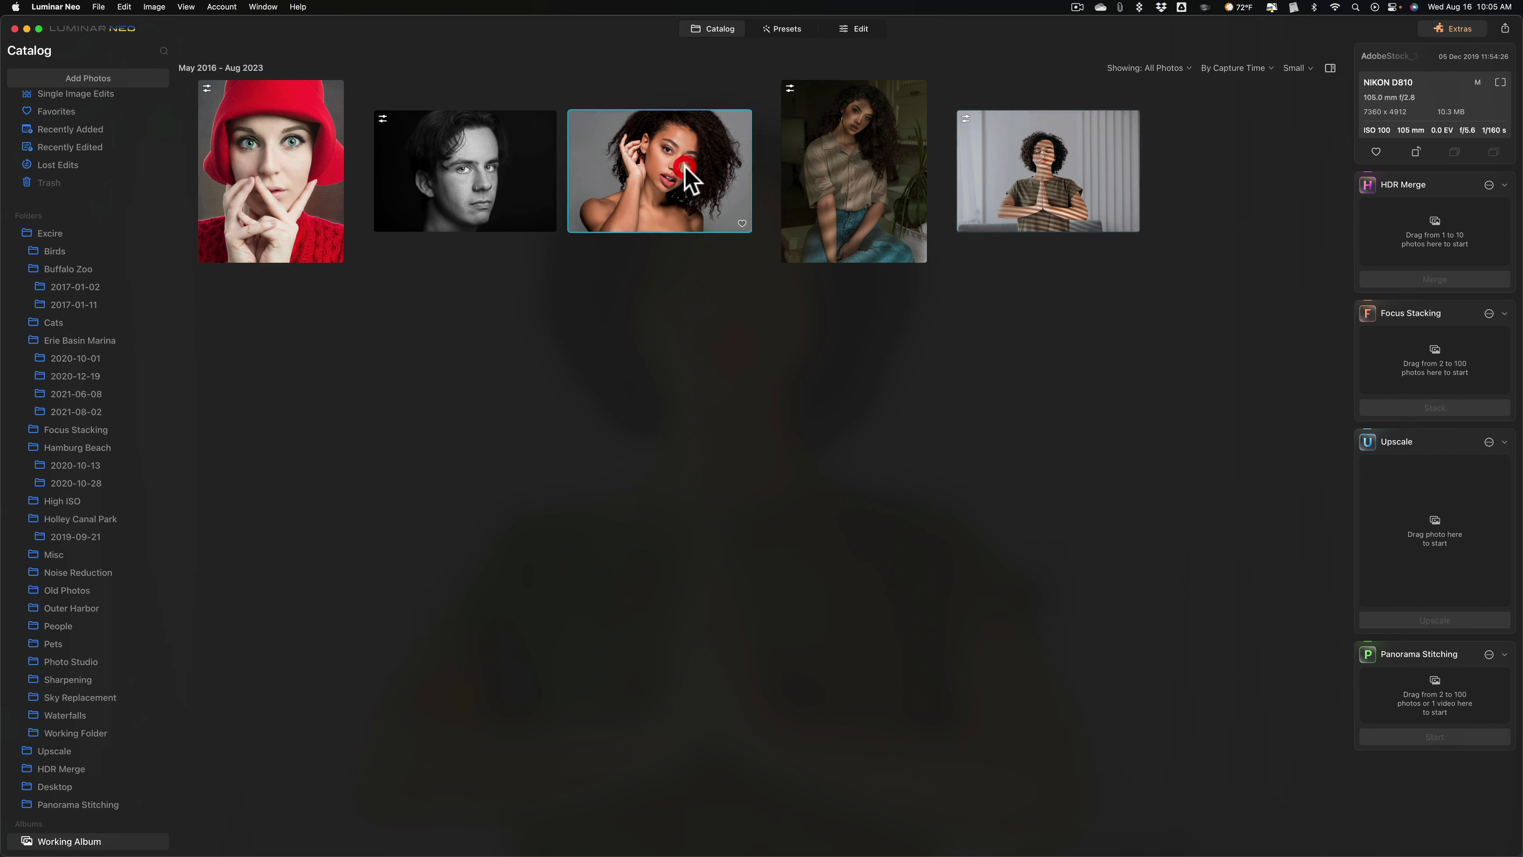
pyautogui.click(857, 28)
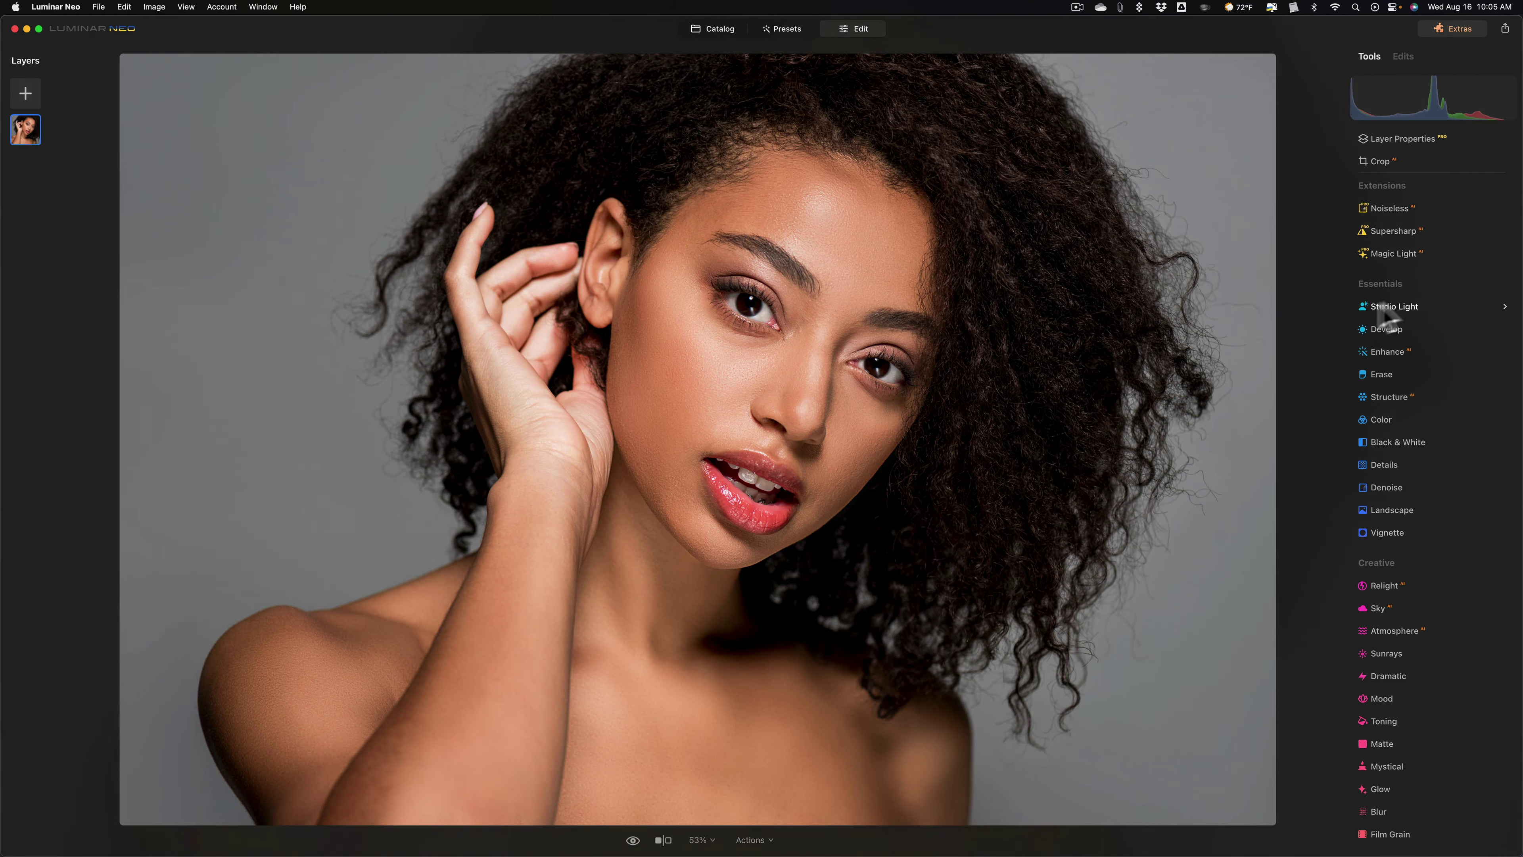
pyautogui.click(1403, 307)
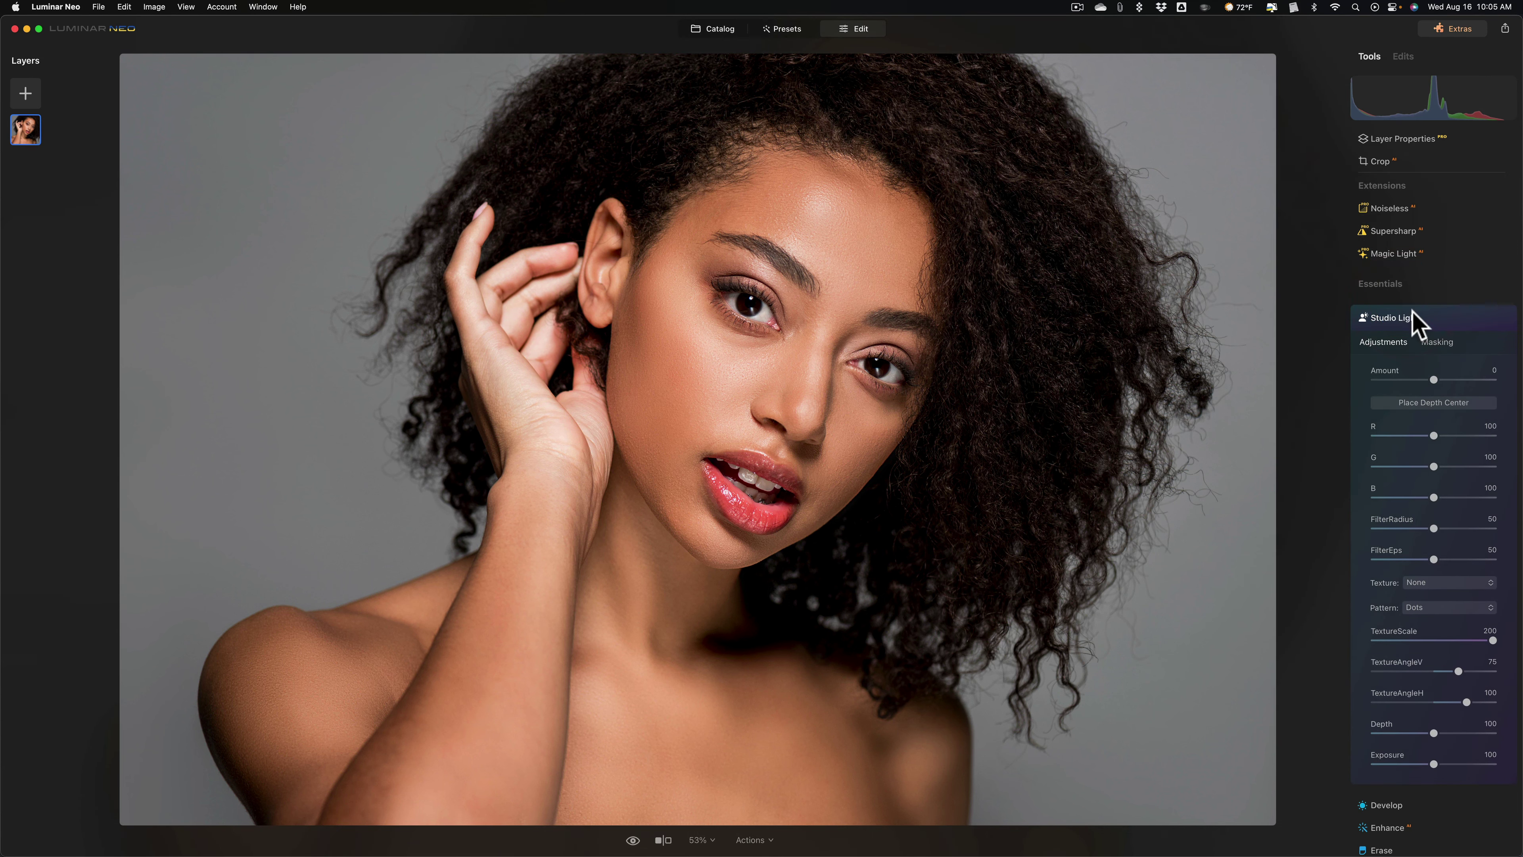
pyautogui.scroll(-3, 1413, 314)
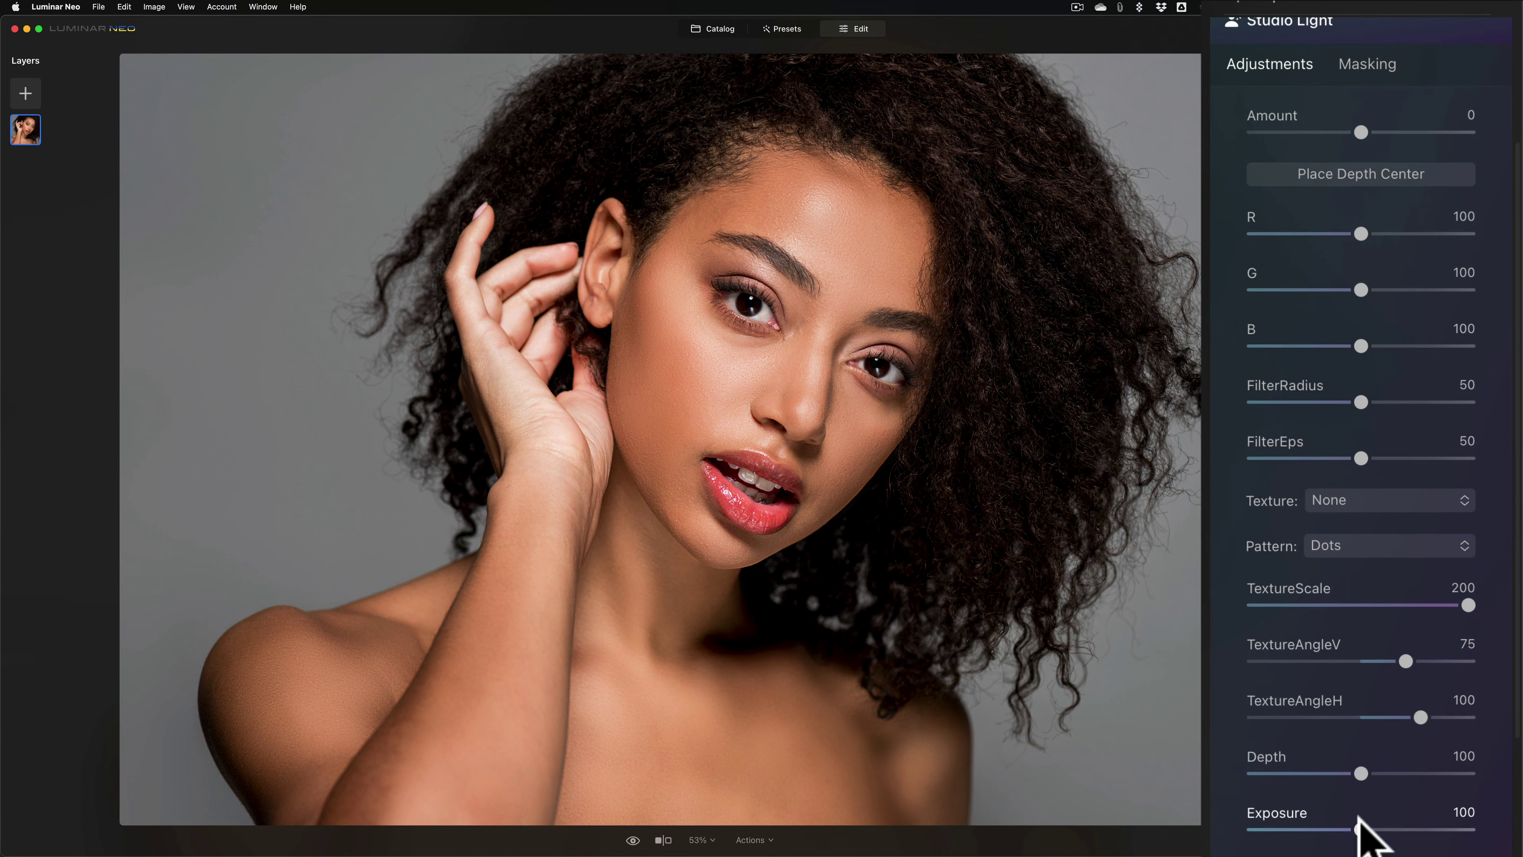
pyautogui.moveTo(1358, 830)
pyautogui.mouseDown()
pyautogui.moveTo(1301, 833)
pyautogui.moveTo(1343, 833)
pyautogui.mouseUp()
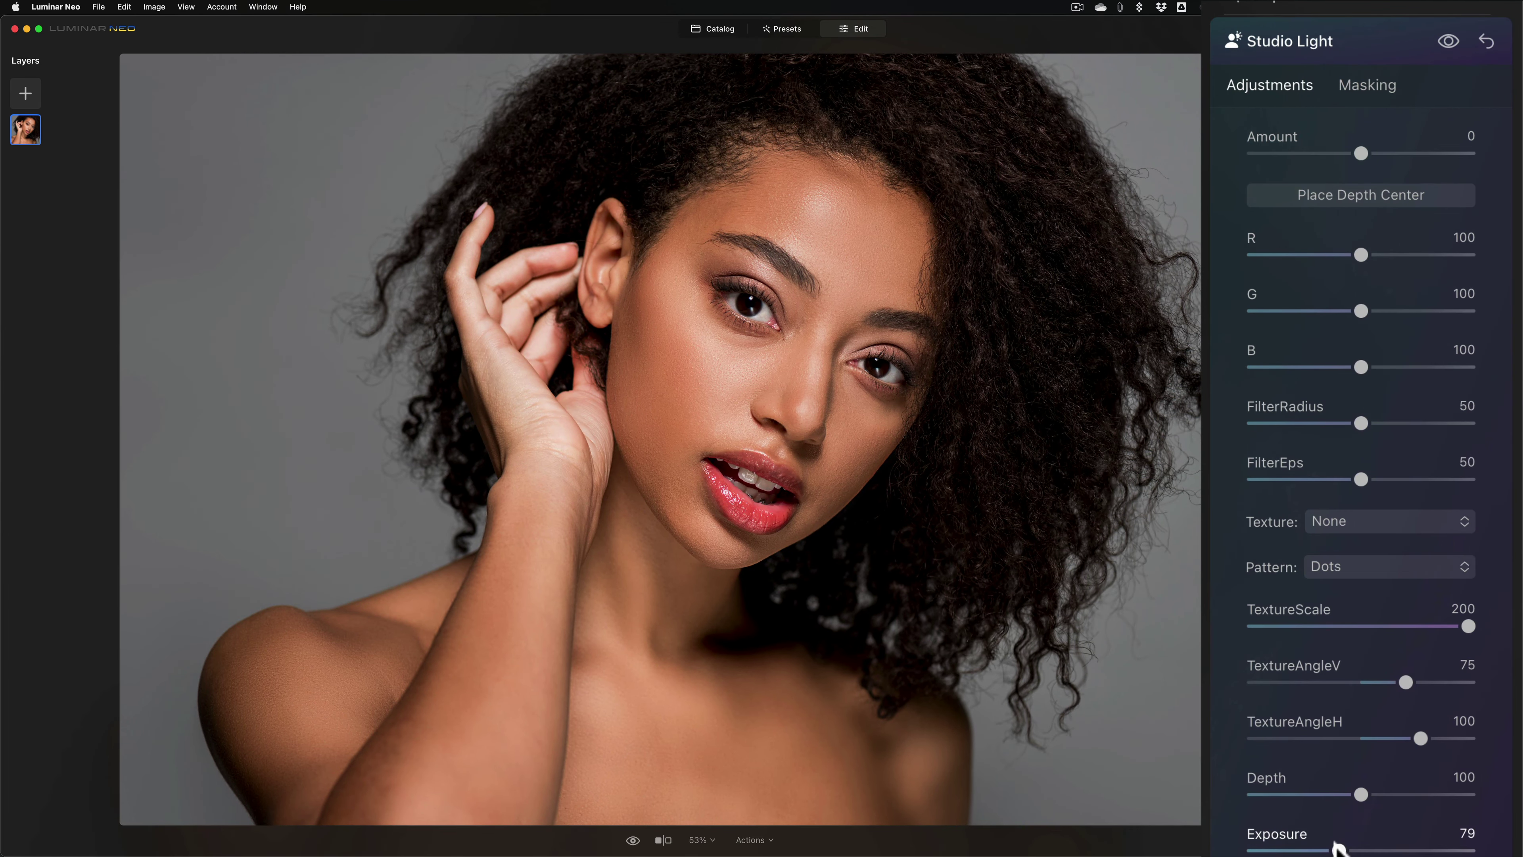
pyautogui.moveTo(1337, 848); pyautogui.dragTo(1325, 847)
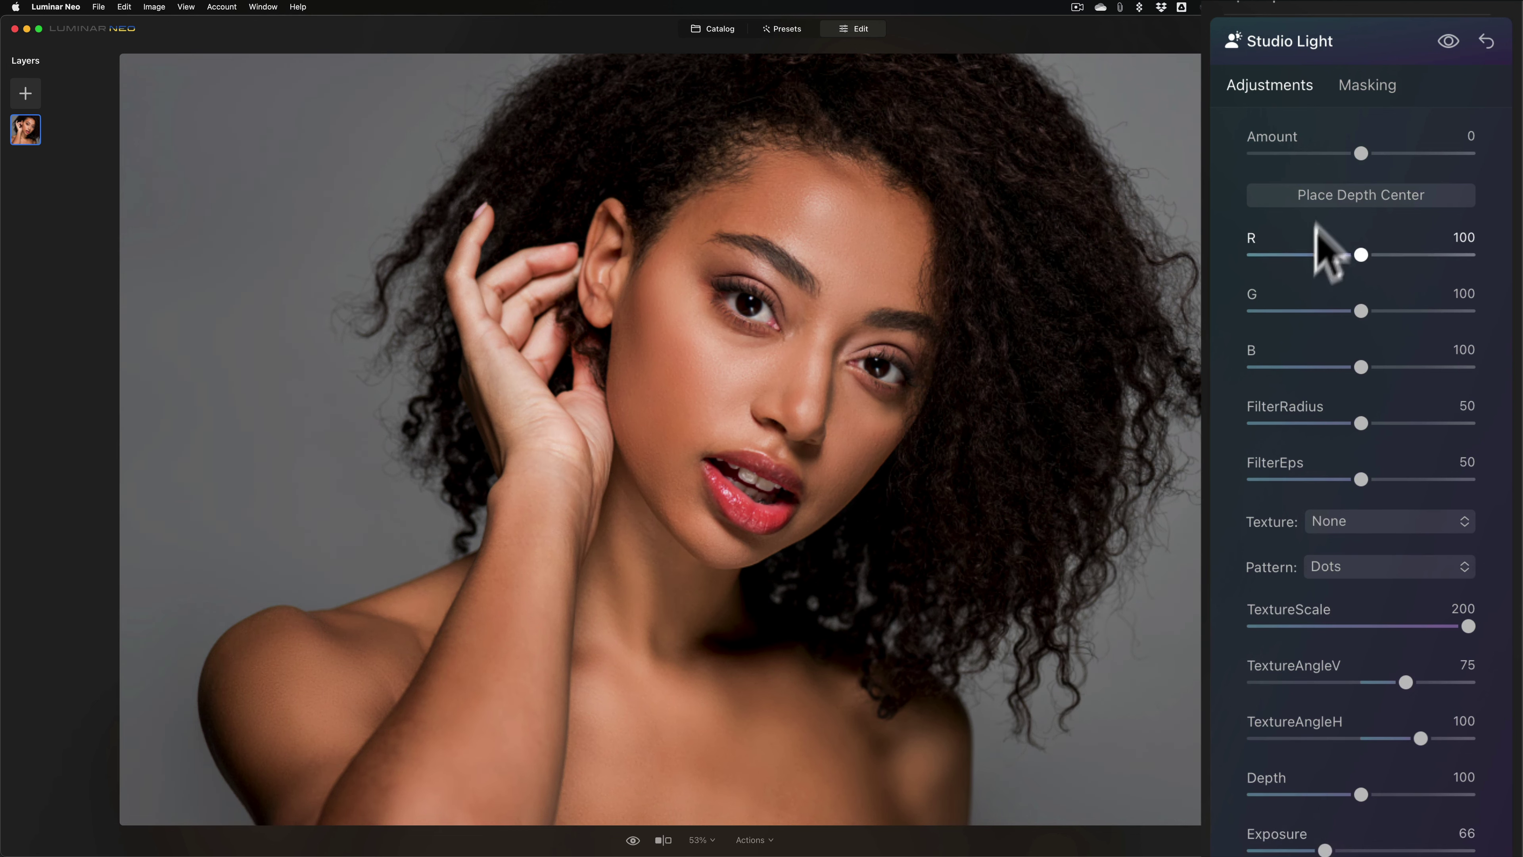
pyautogui.moveTo(1360, 153); pyautogui.dragTo(1499, 247)
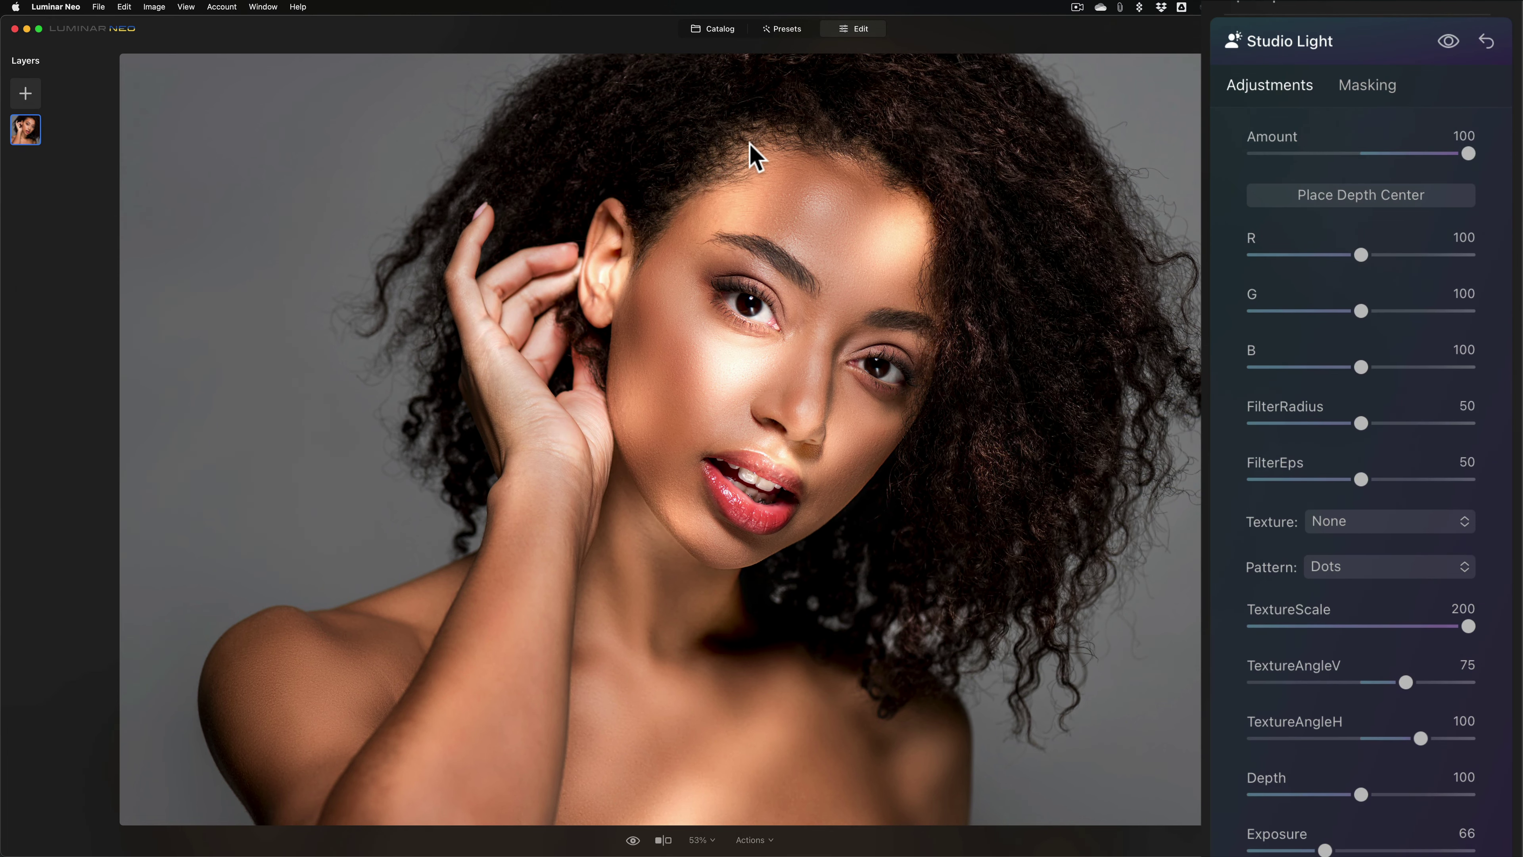
# Step: Open the black-and-white portrait of the young man for editing
pyautogui.click(719, 28)
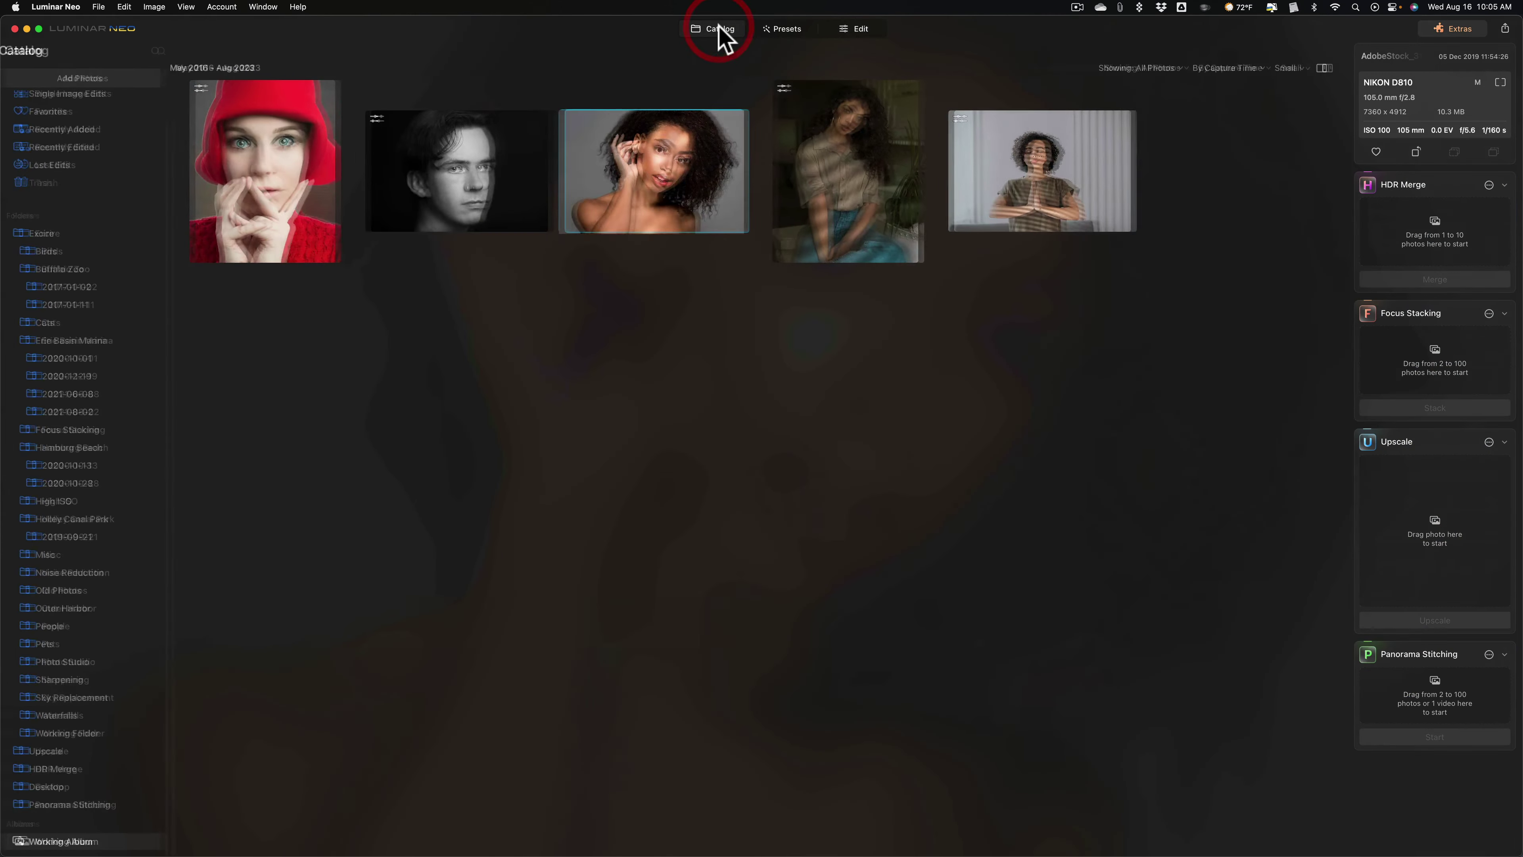
pyautogui.doubleClick(499, 157)
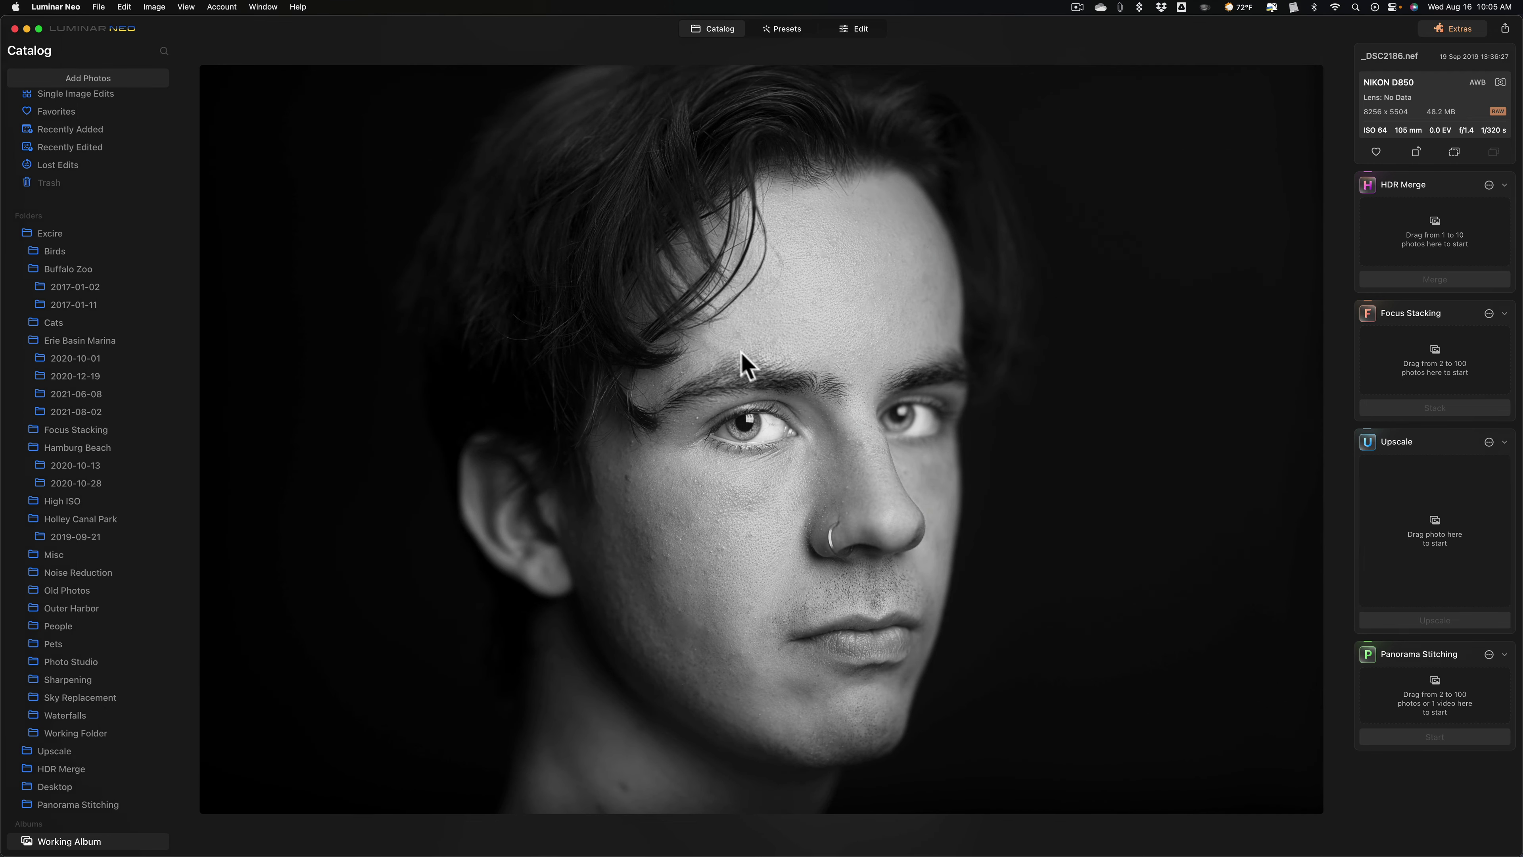
pyautogui.click(858, 32)
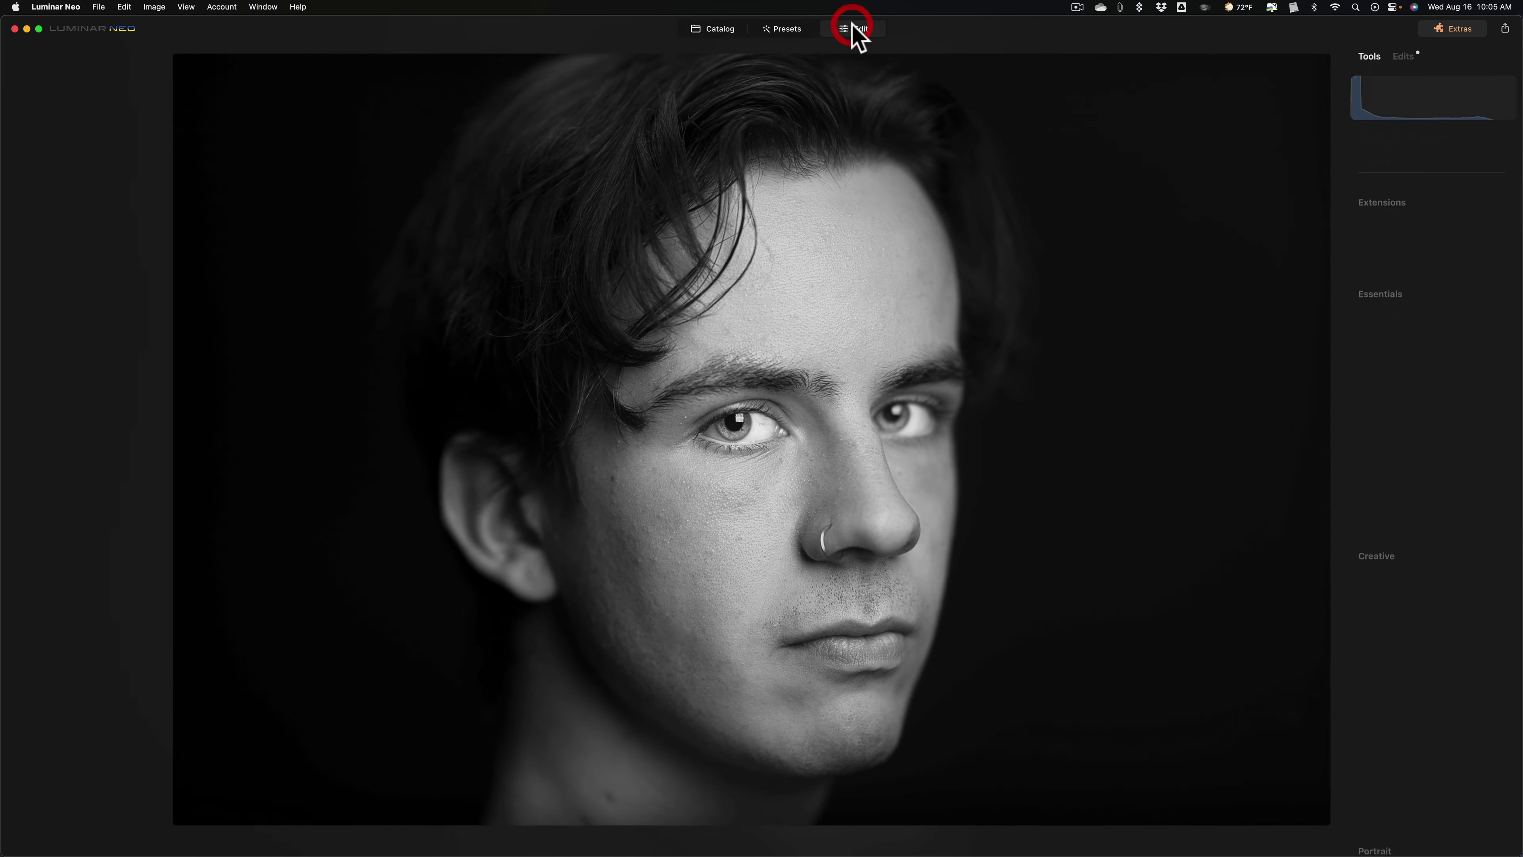
# Step: Apply Studio Light with Exposure 31 and Amount 71
pyautogui.scroll(-3, 1379, 308)
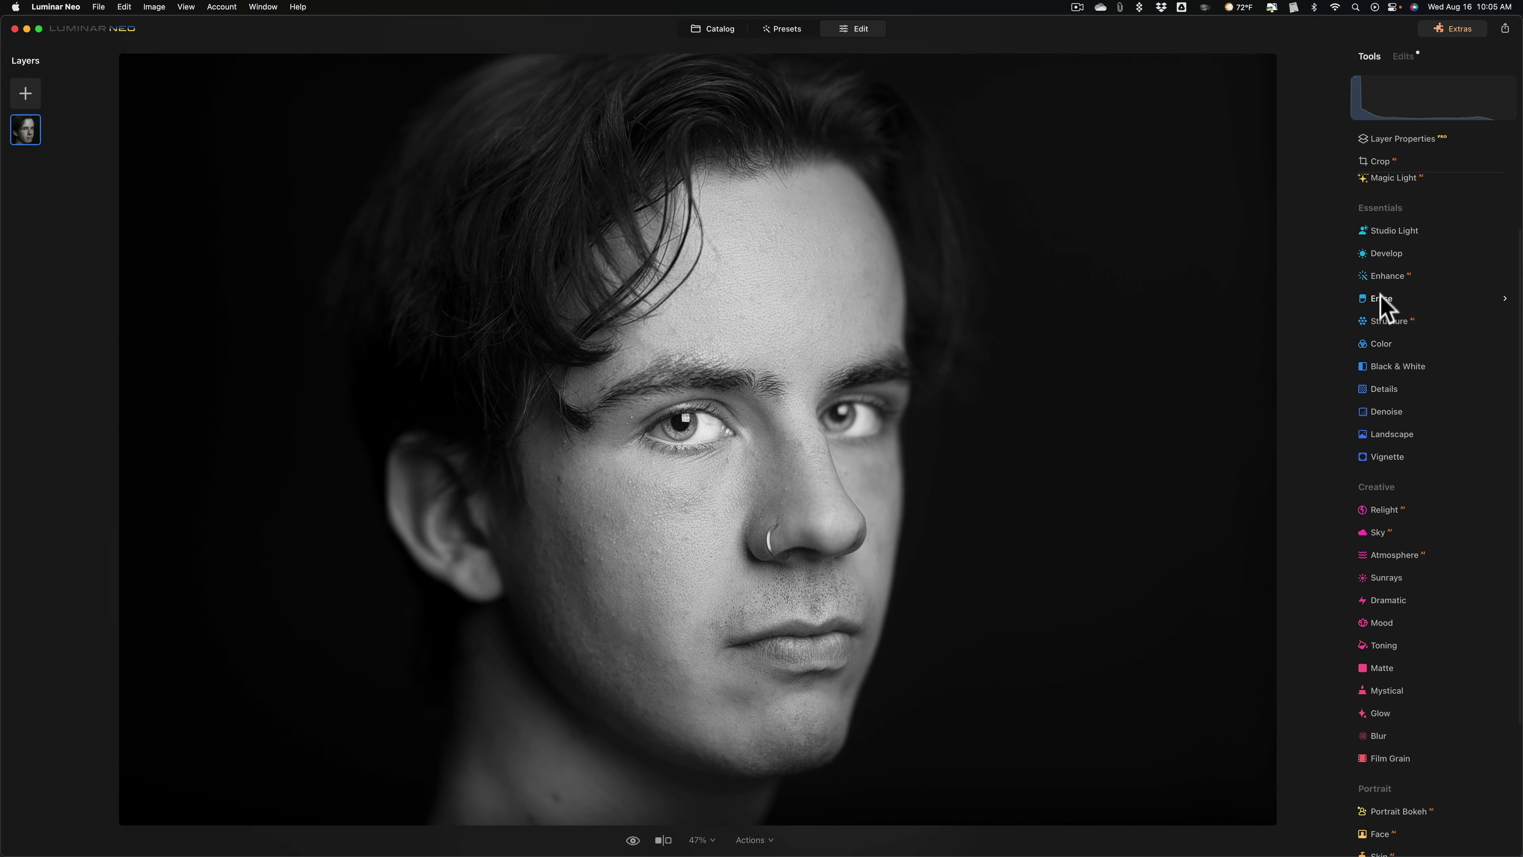
pyautogui.click(1388, 232)
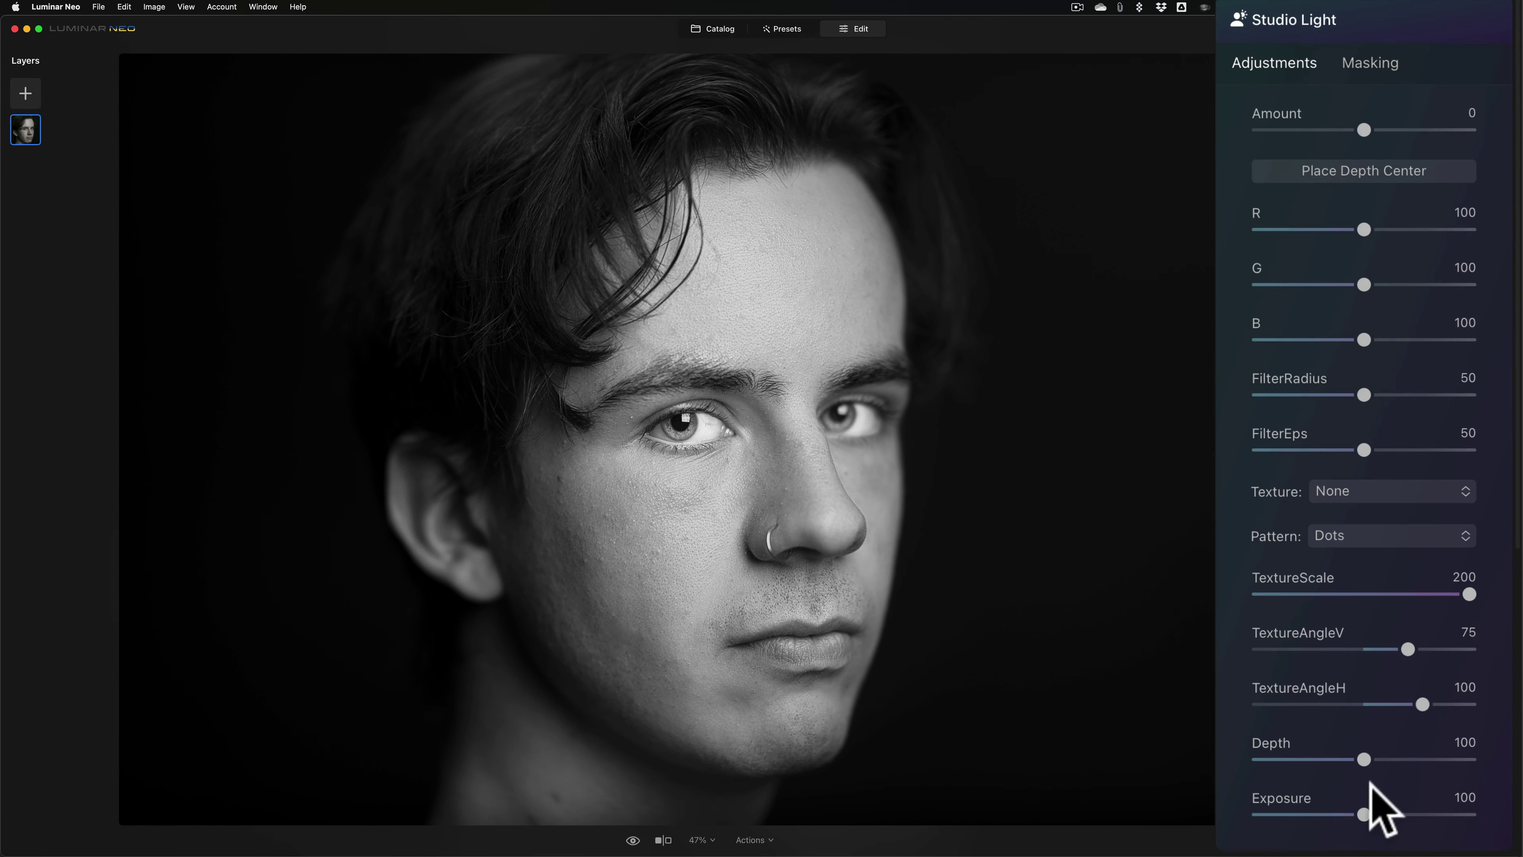
pyautogui.moveTo(1362, 811); pyautogui.dragTo(1291, 815)
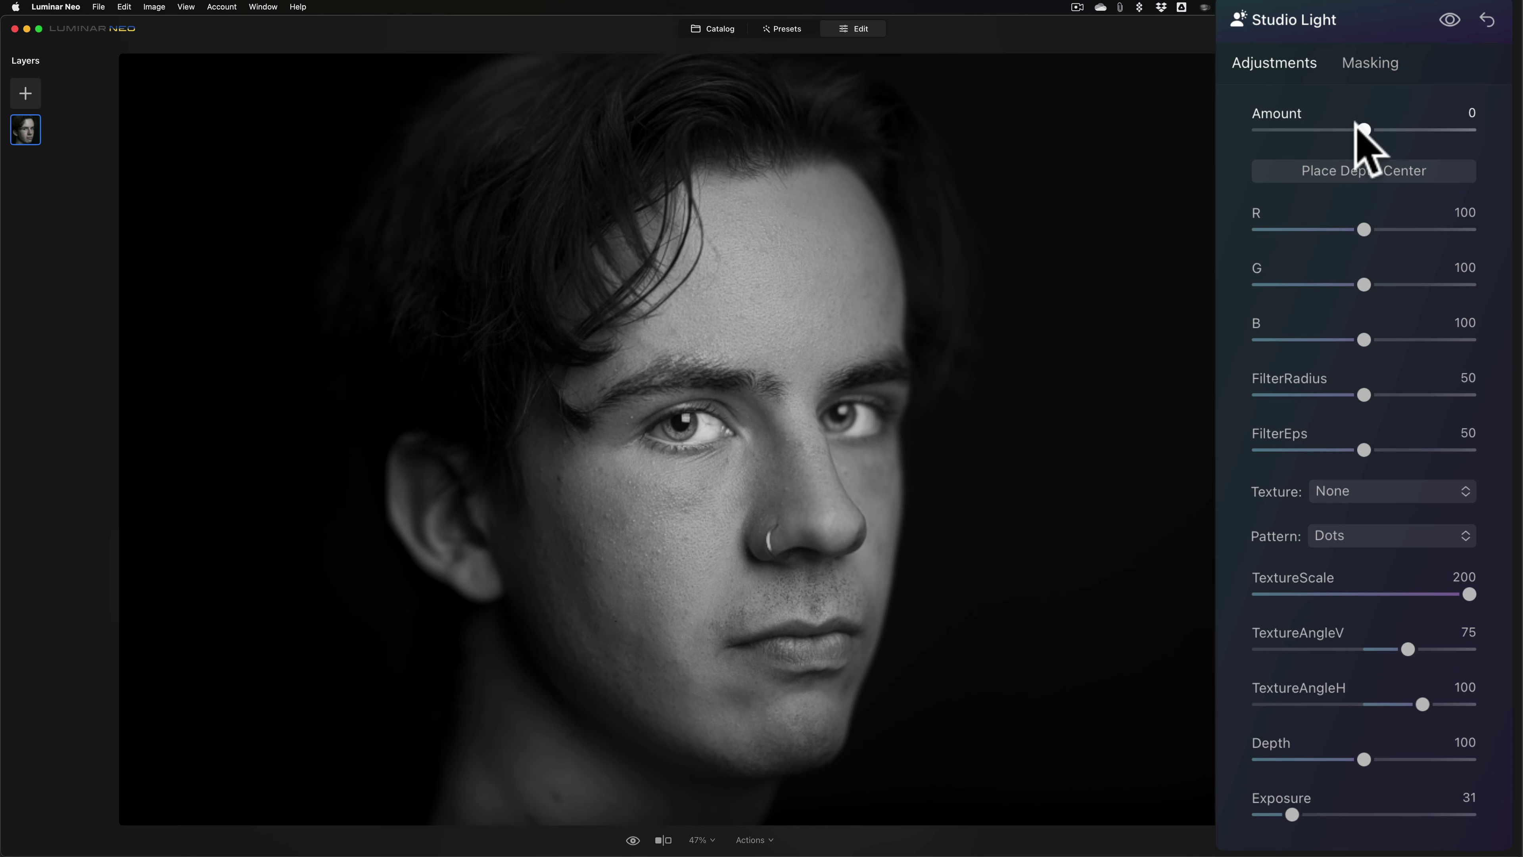
pyautogui.moveTo(1356, 128); pyautogui.dragTo(1437, 128)
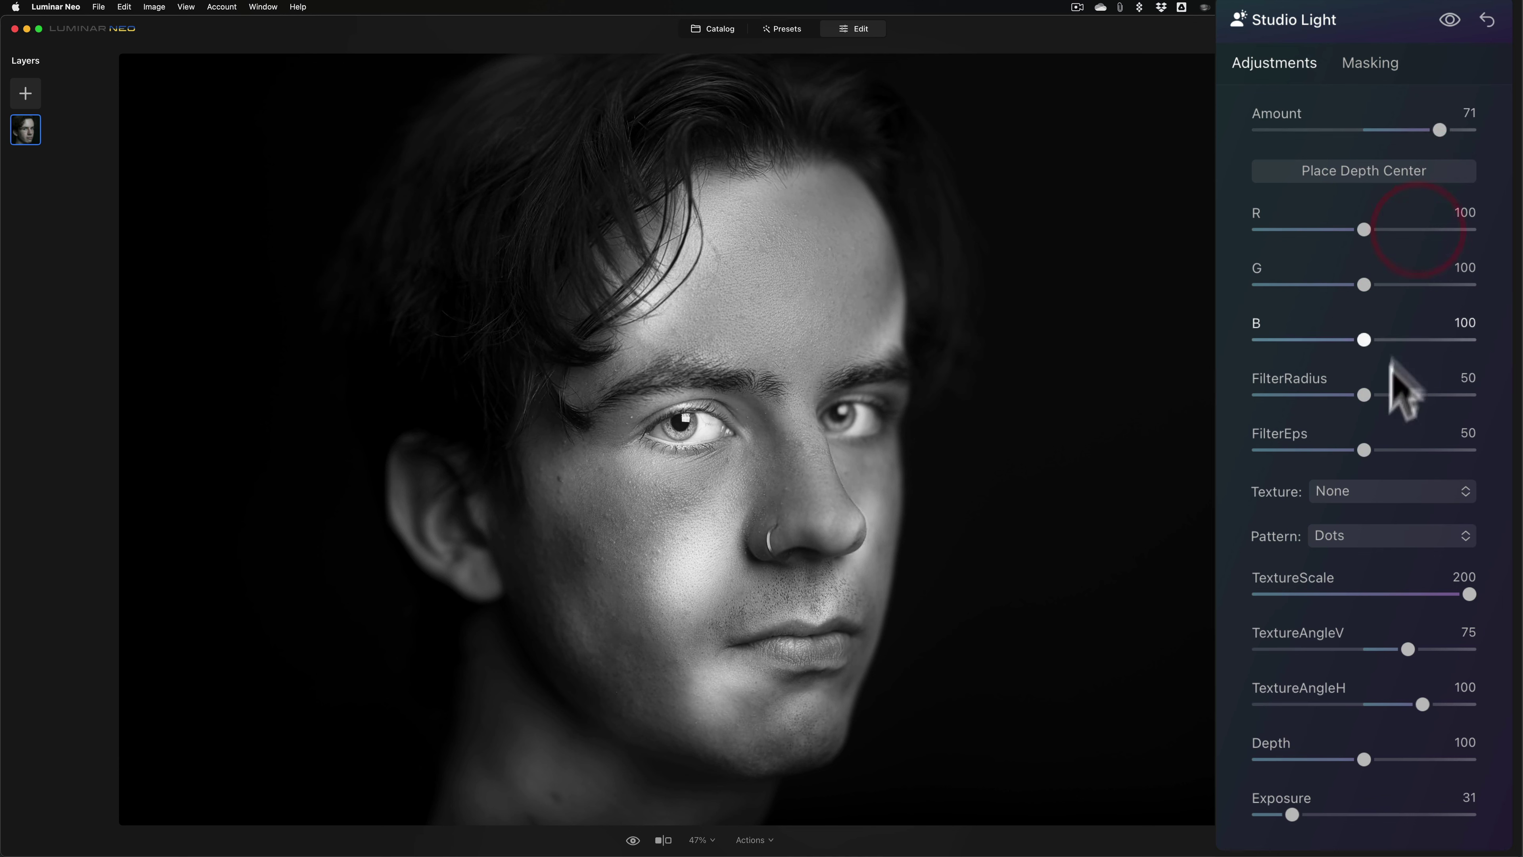
# Step: Try the Depositphotos 1 and Rays 1 textures, then settle on Cloud 2
pyautogui.click(1367, 493)
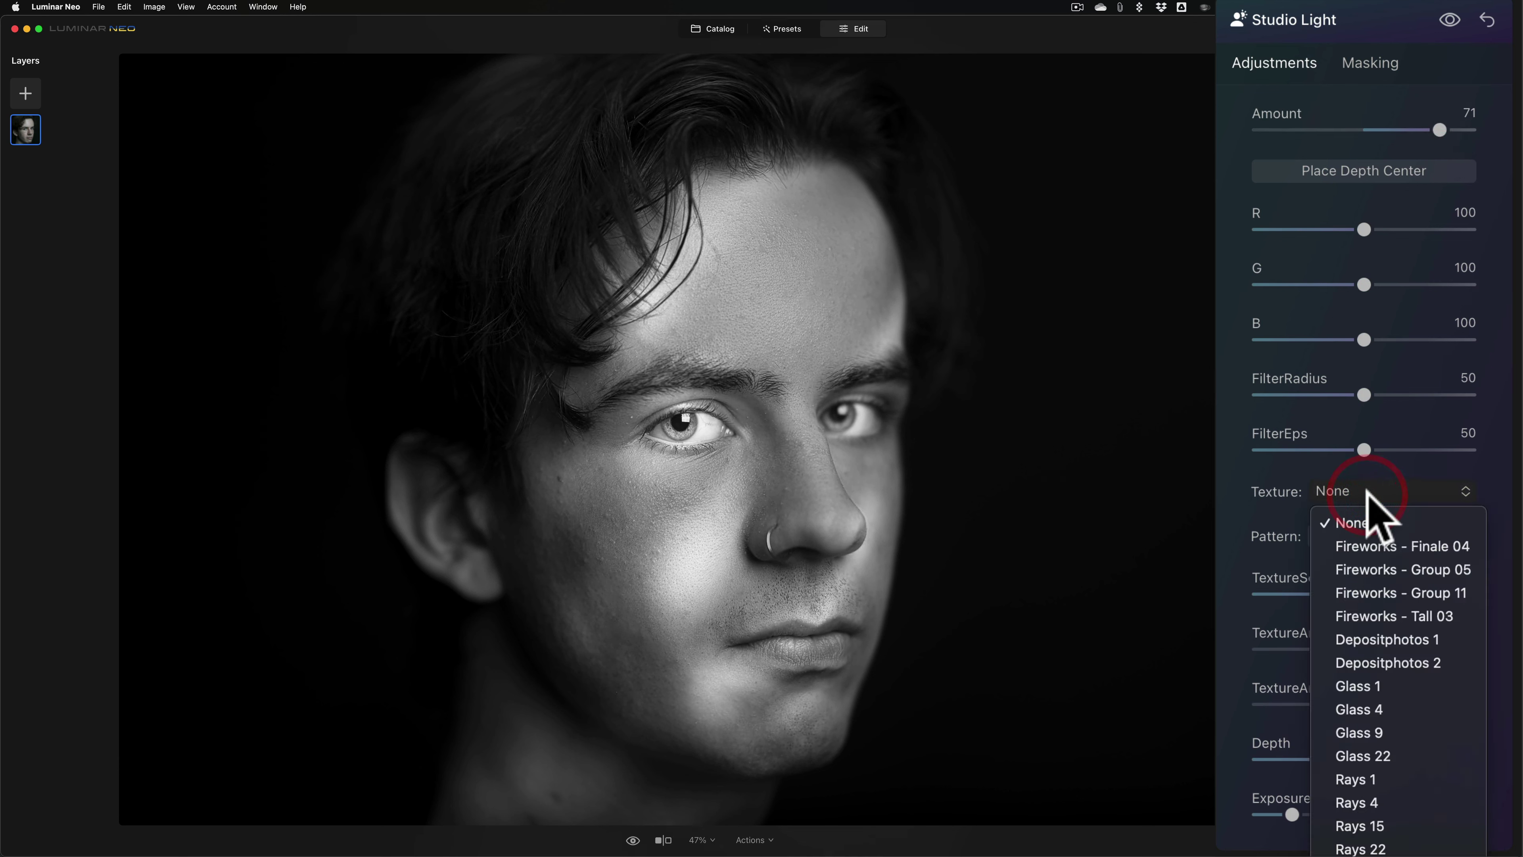
pyautogui.click(1391, 640)
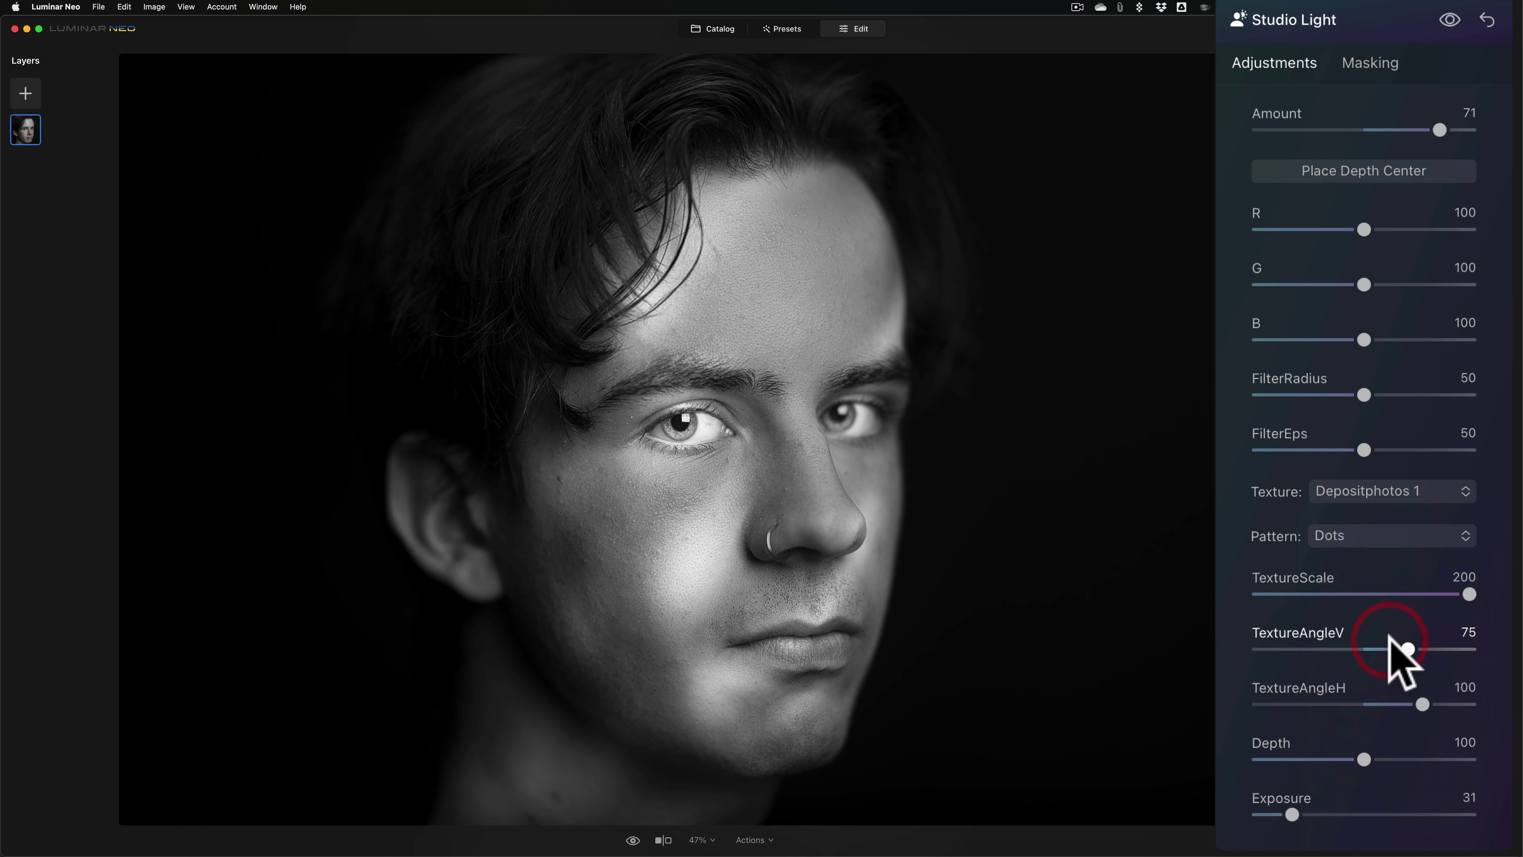
pyautogui.click(1403, 493)
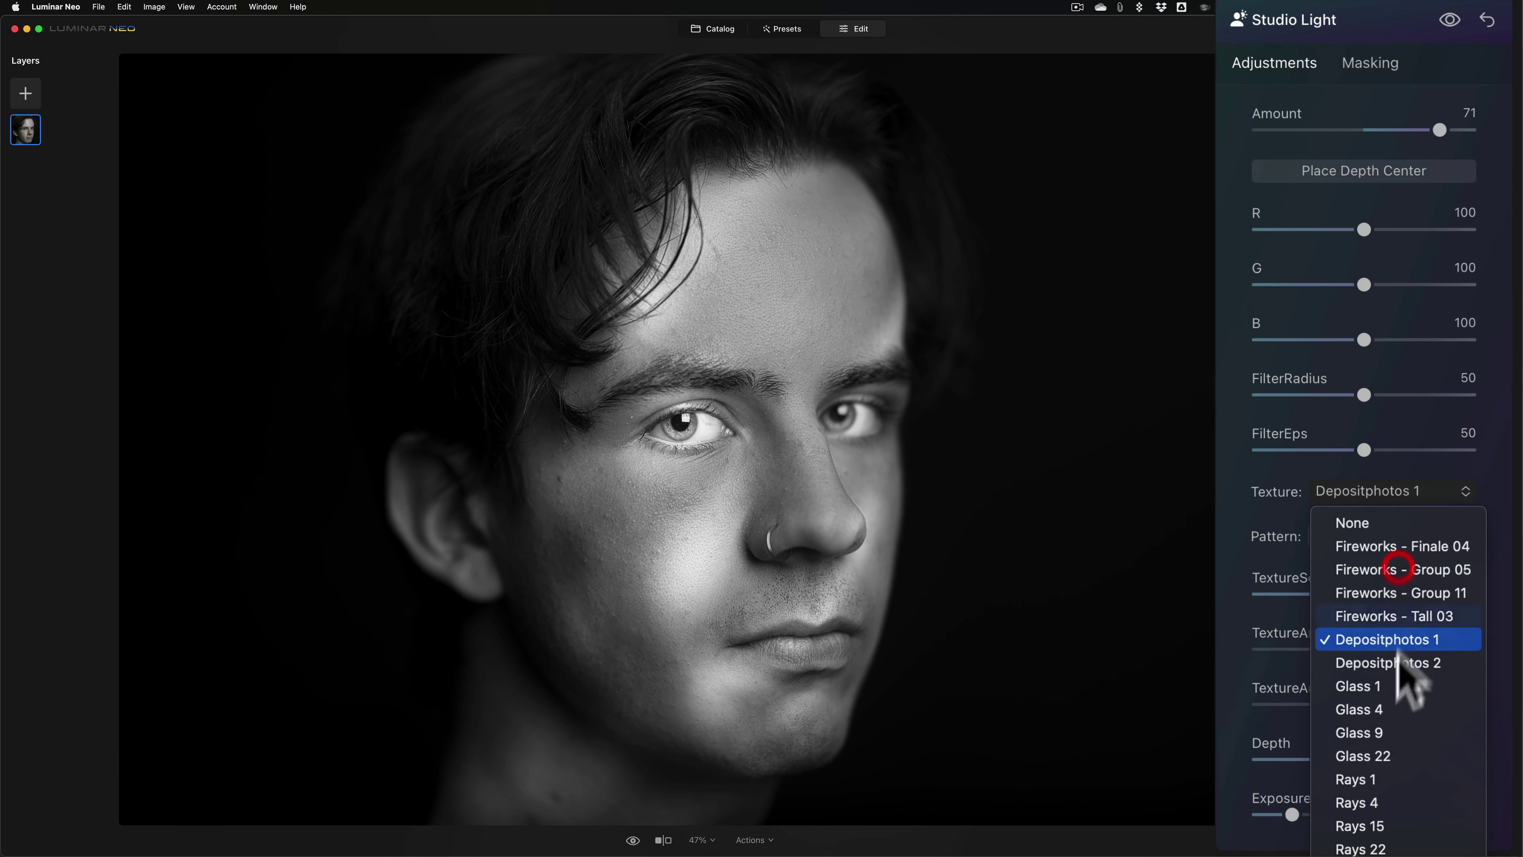
pyautogui.click(1403, 779)
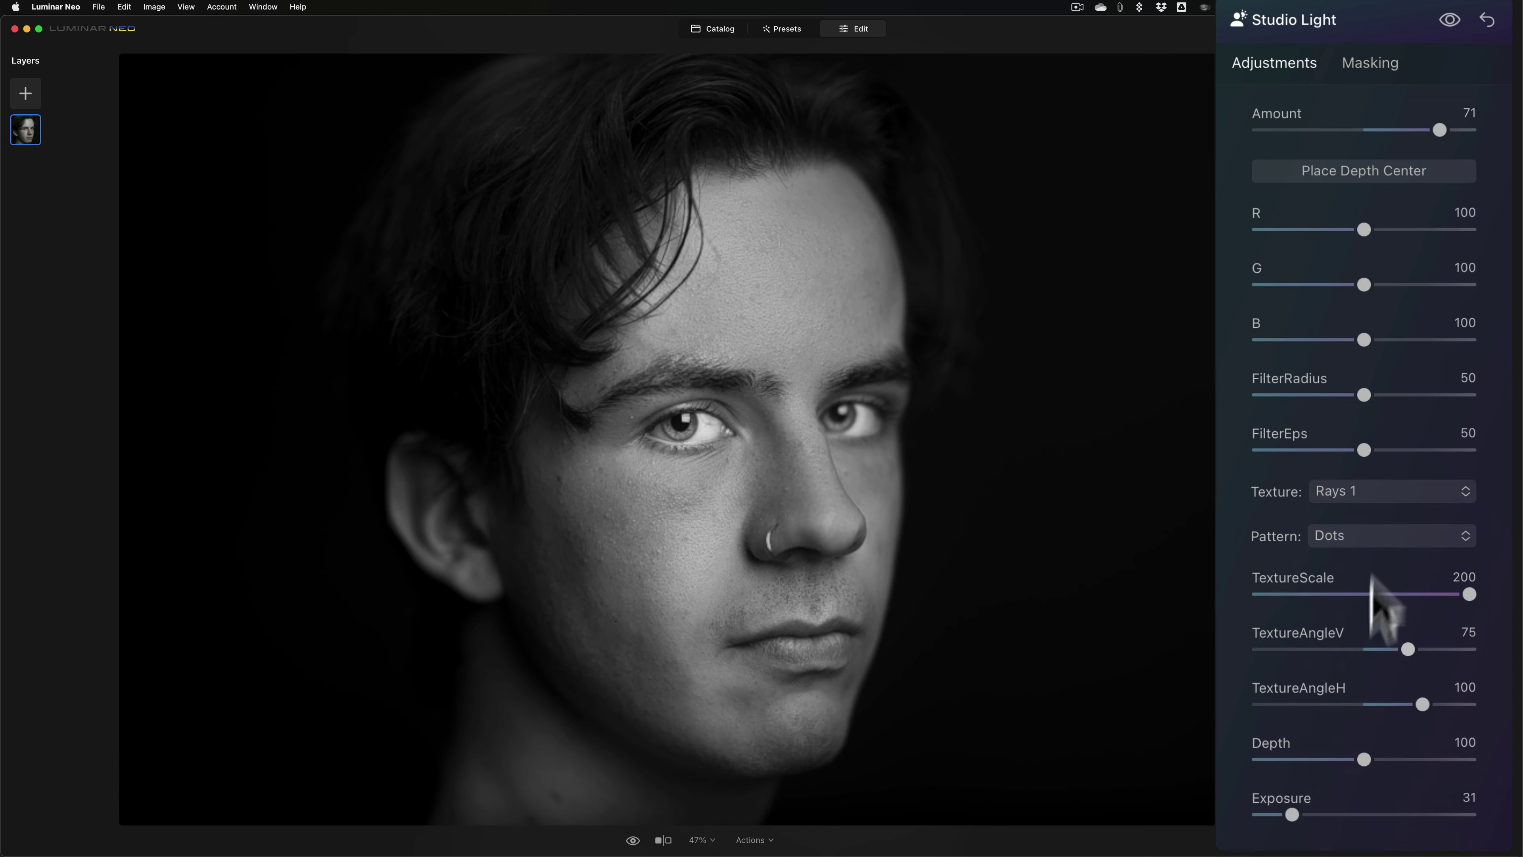
pyautogui.click(1388, 495)
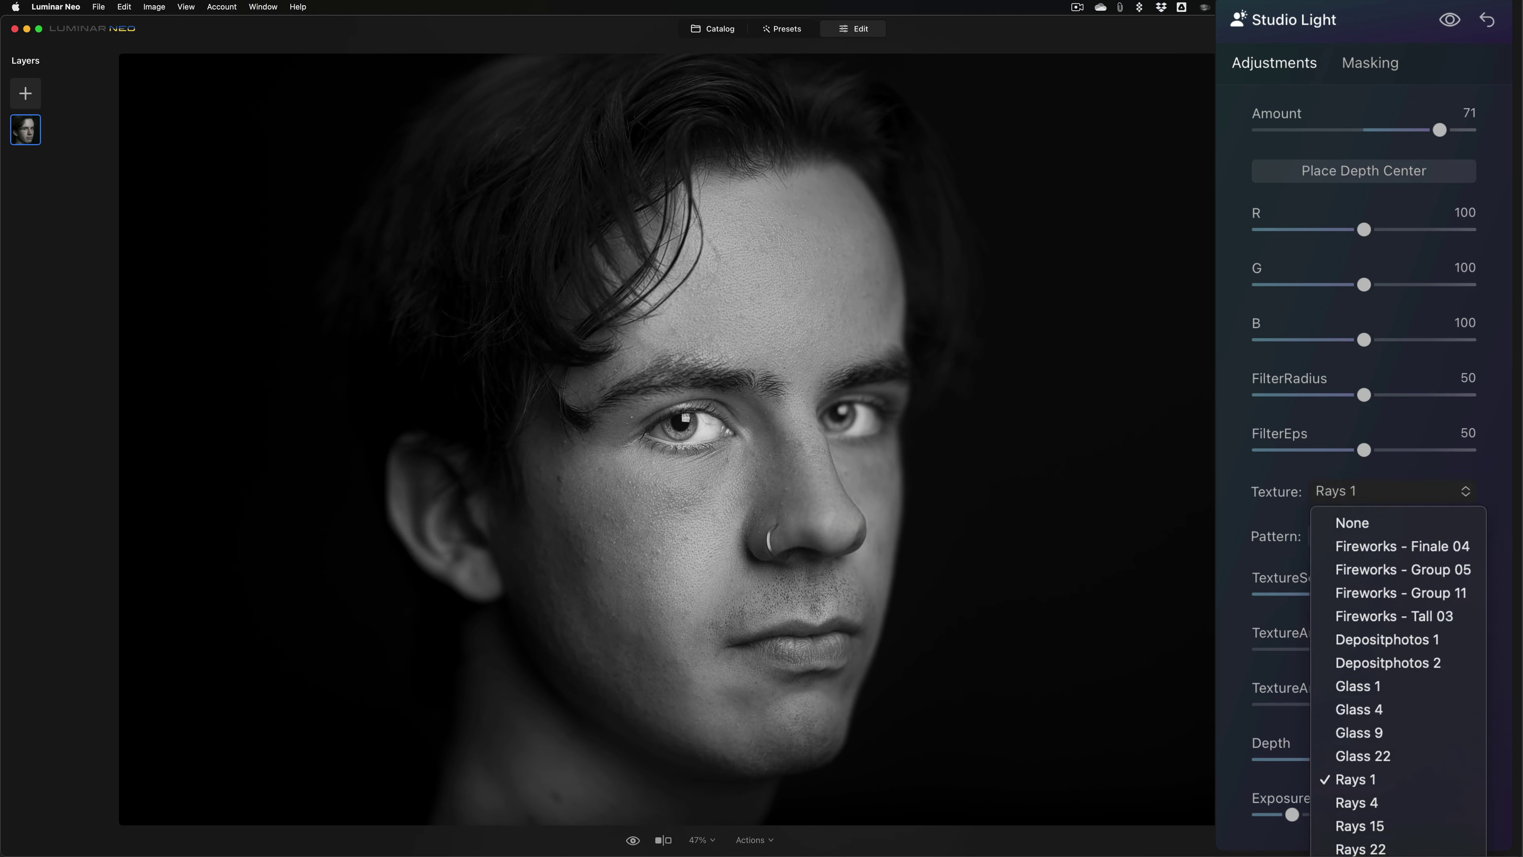
pyautogui.press('Return')
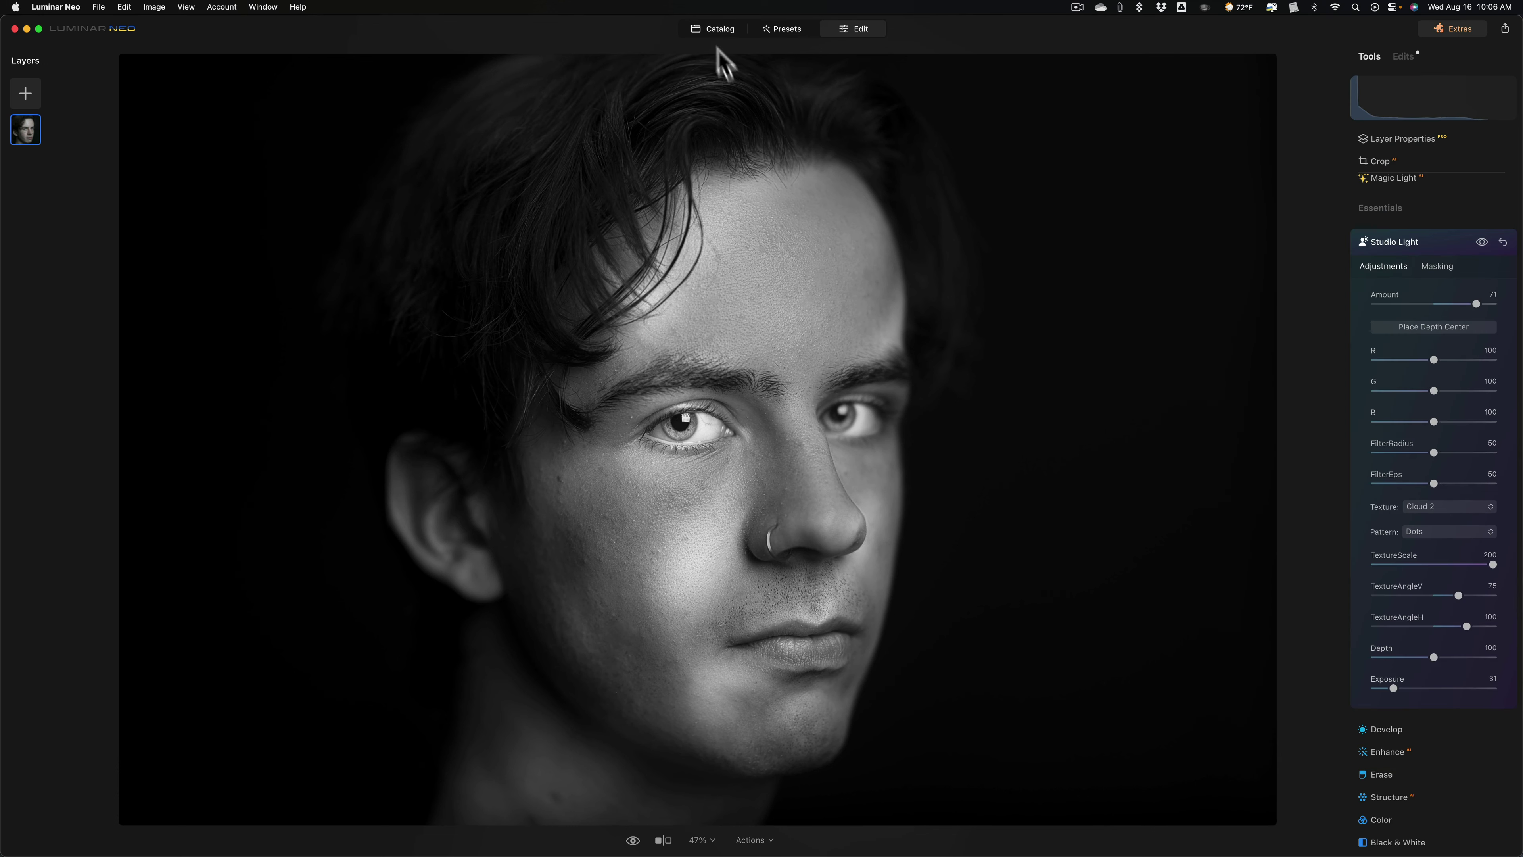
# Step: Open the red-hood portrait from the catalog in Edit
pyautogui.click(720, 31)
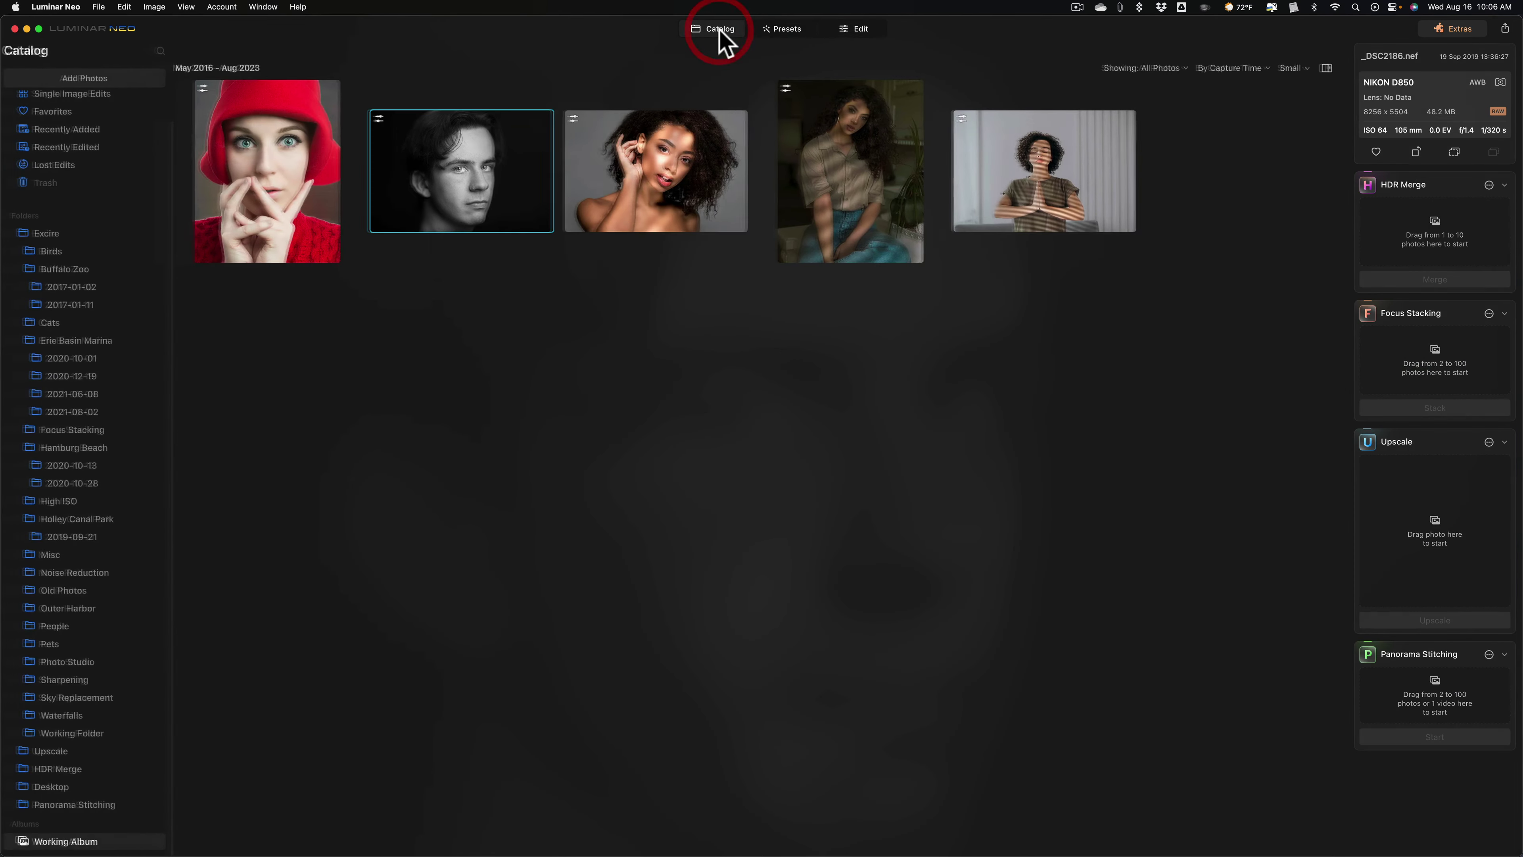
pyautogui.doubleClick(287, 159)
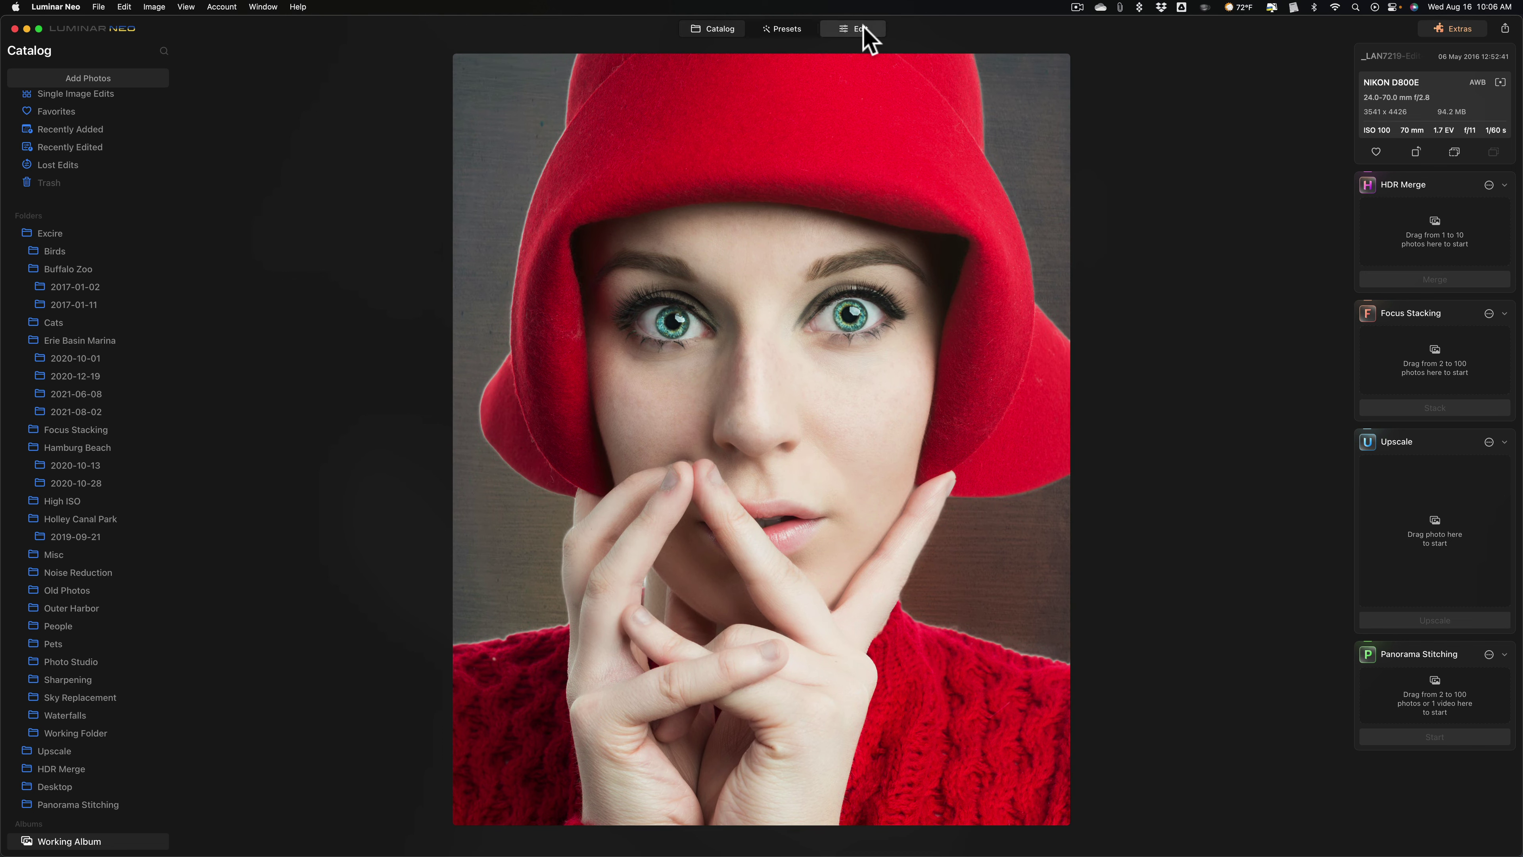
pyautogui.click(862, 30)
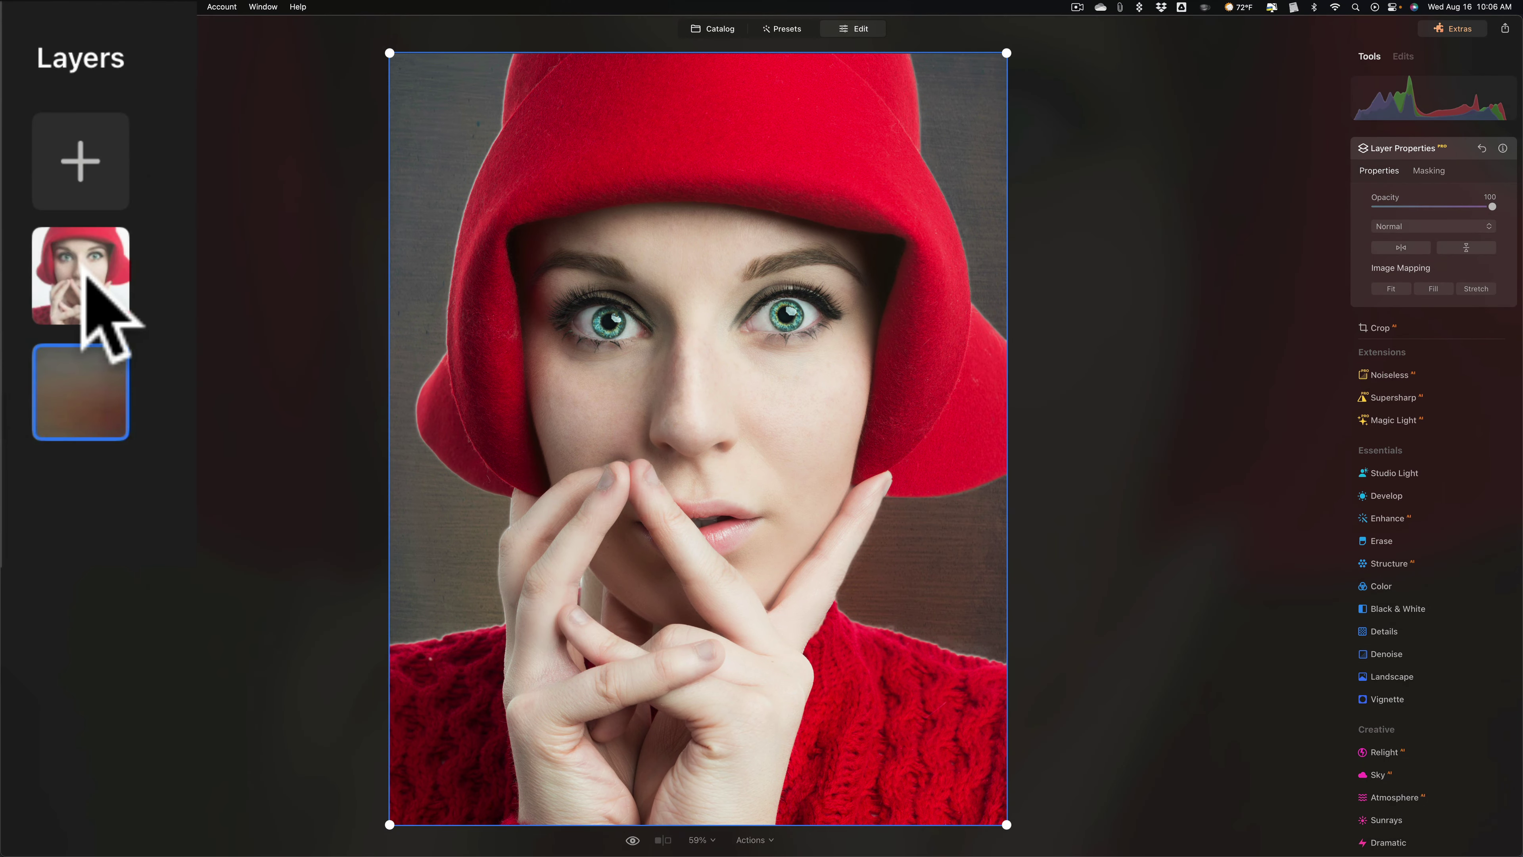
# Step: Select the brown background layer and collapse Layer Properties
pyautogui.click(49, 183)
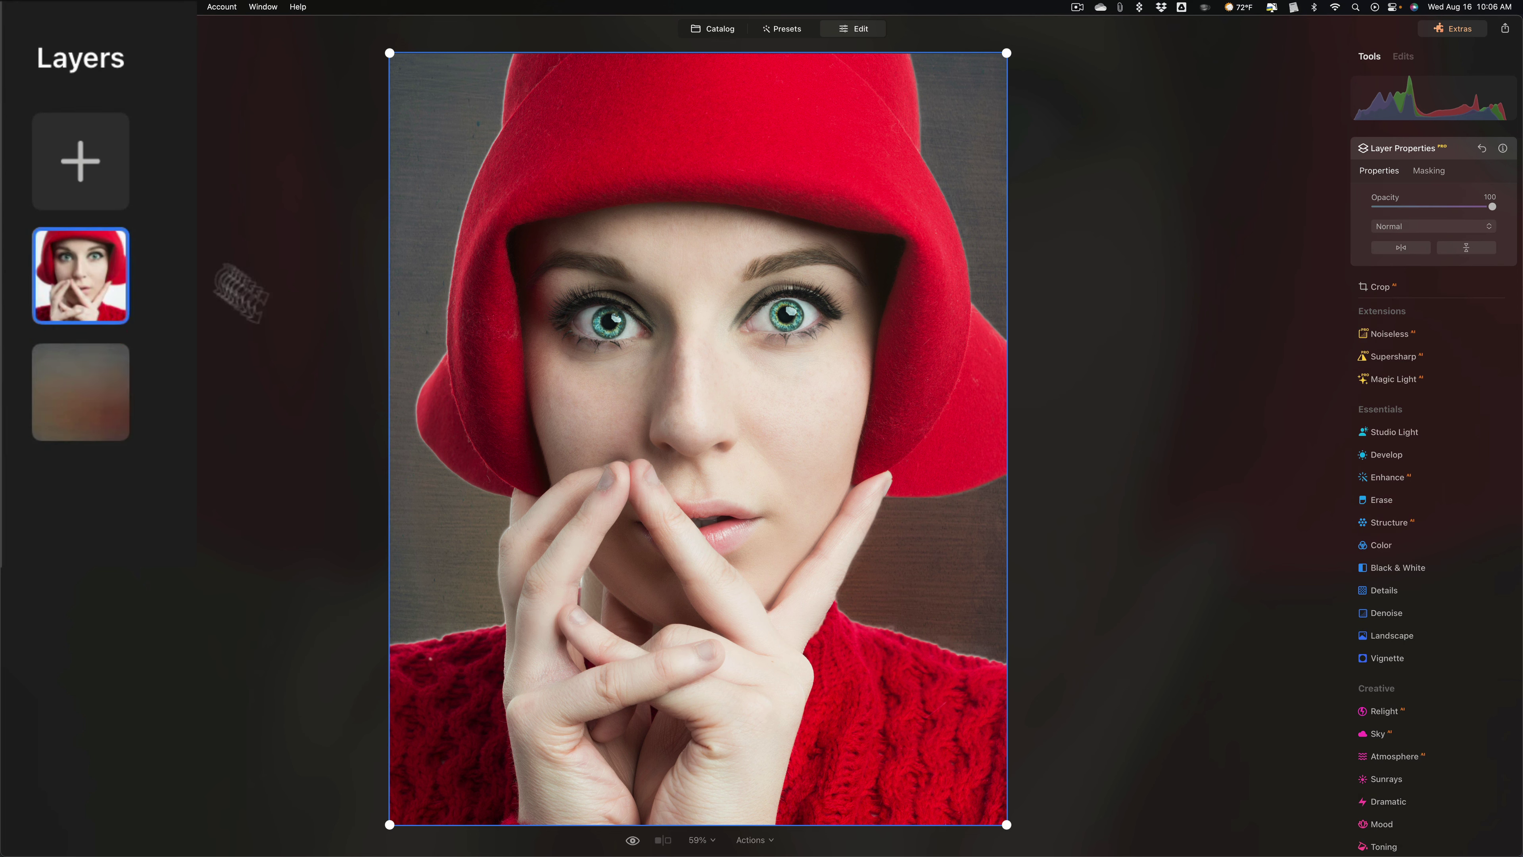
pyautogui.click(103, 408)
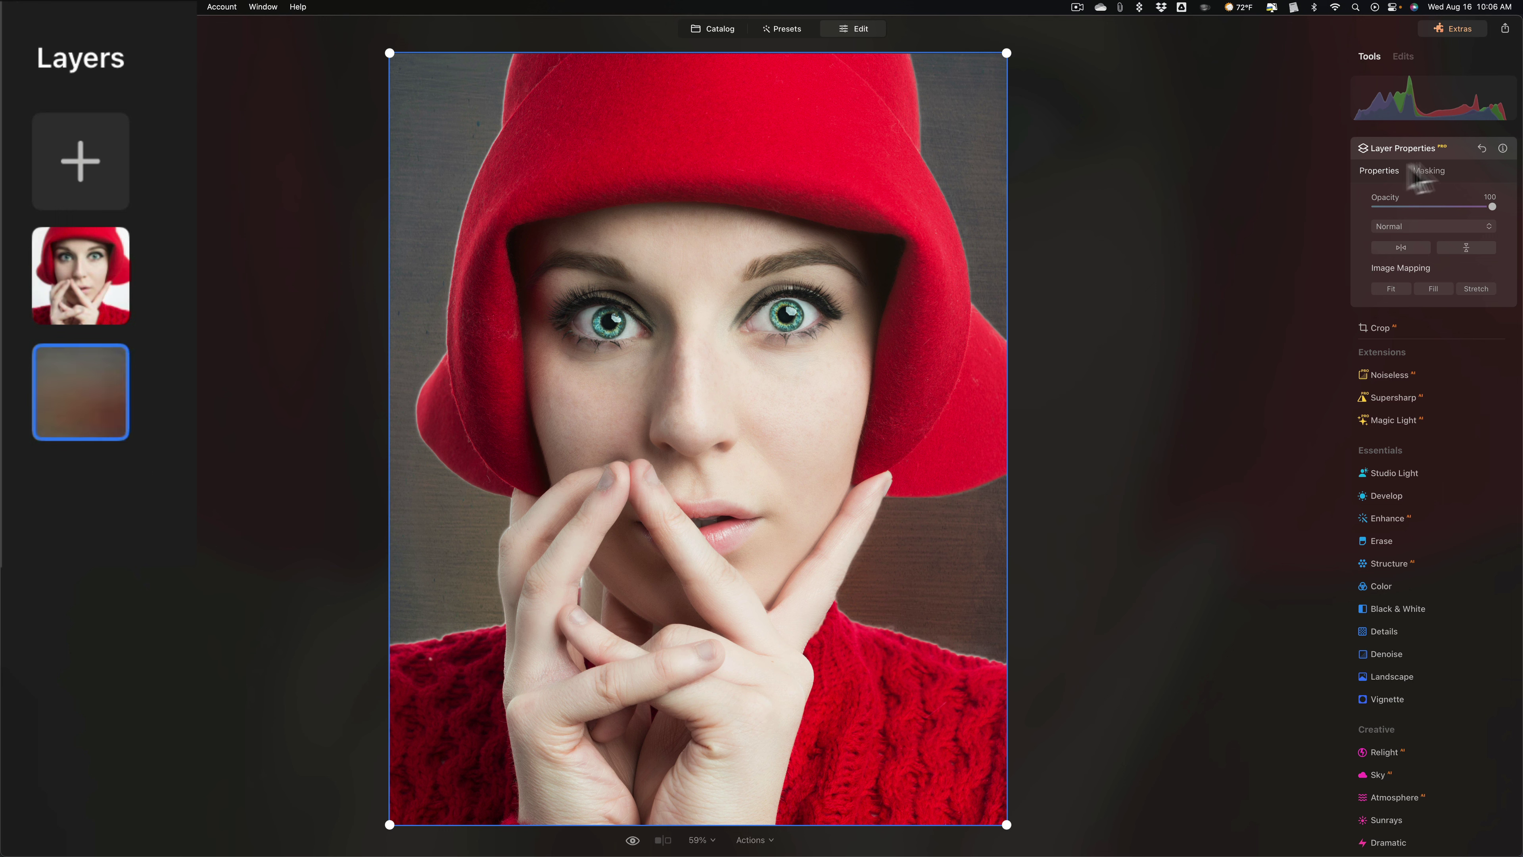
pyautogui.click(1423, 150)
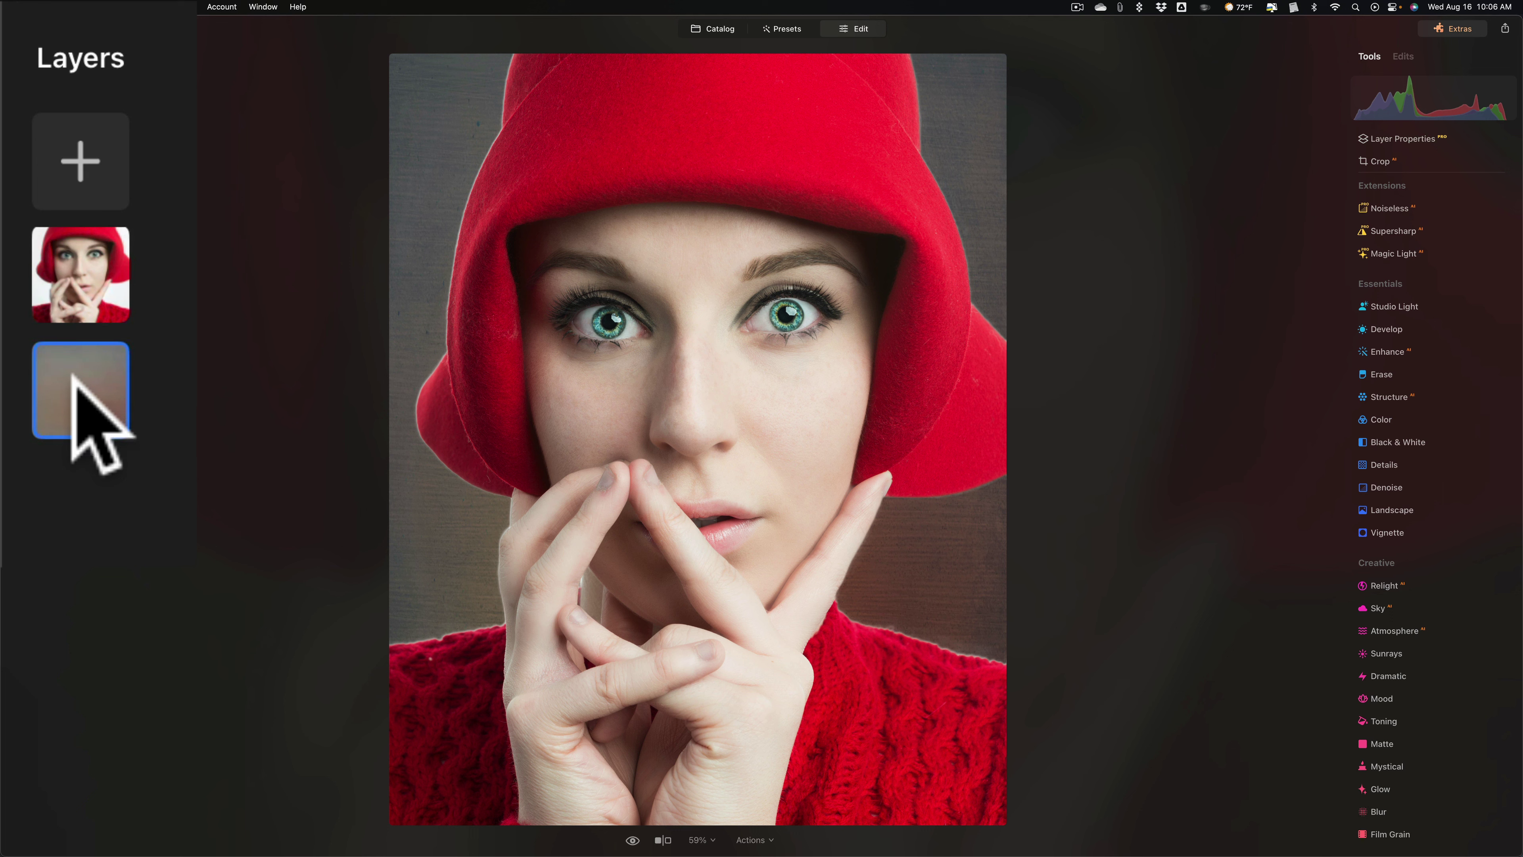
# Step: Apply Studio Light to the background layer at Exposure 0 and Amount 90
pyautogui.click(1388, 306)
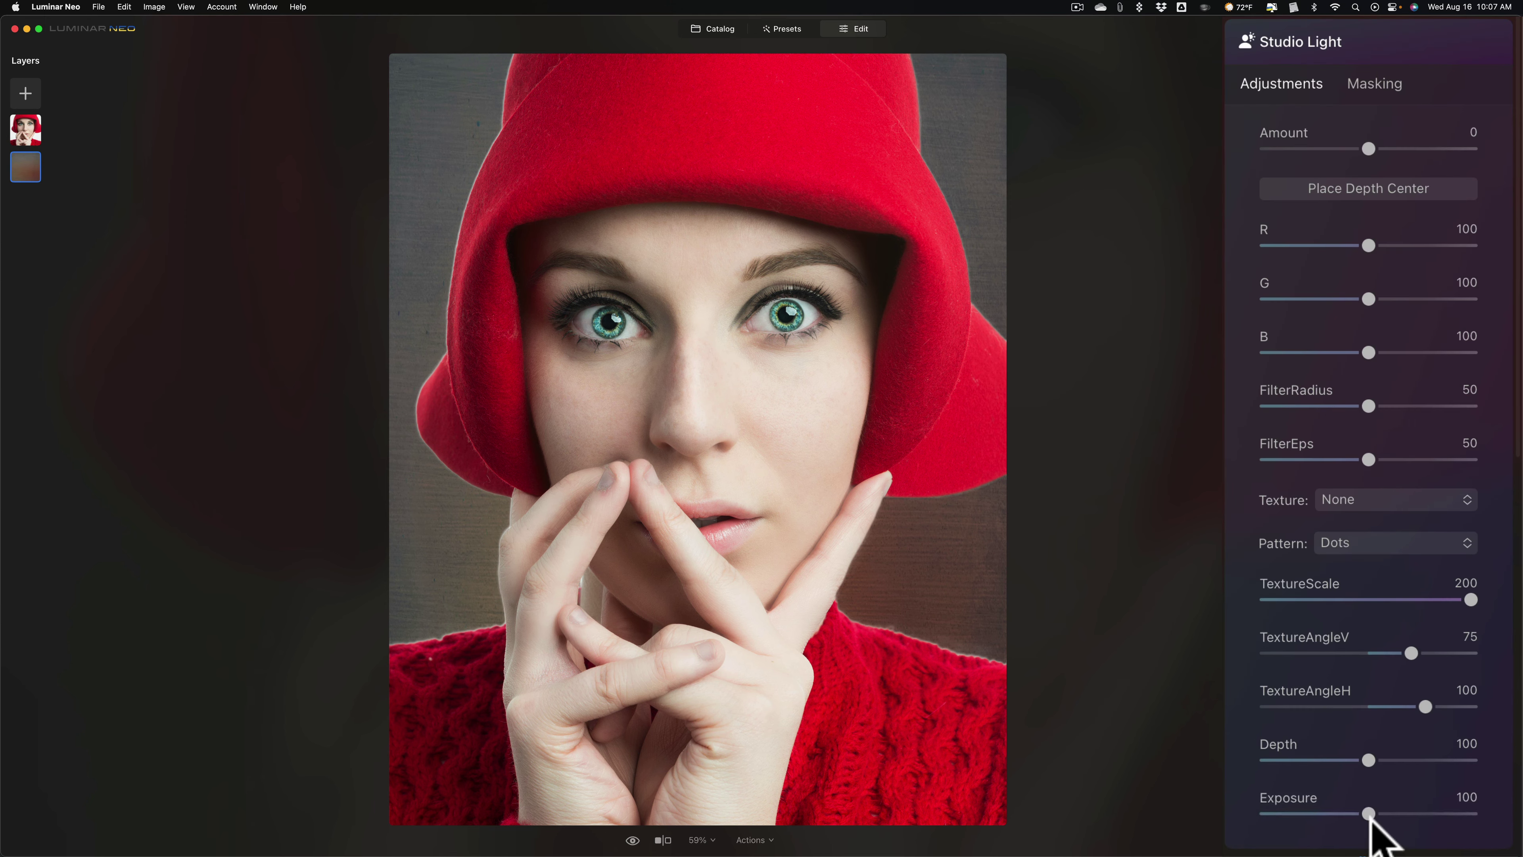
pyautogui.moveTo(1369, 814); pyautogui.dragTo(1253, 816)
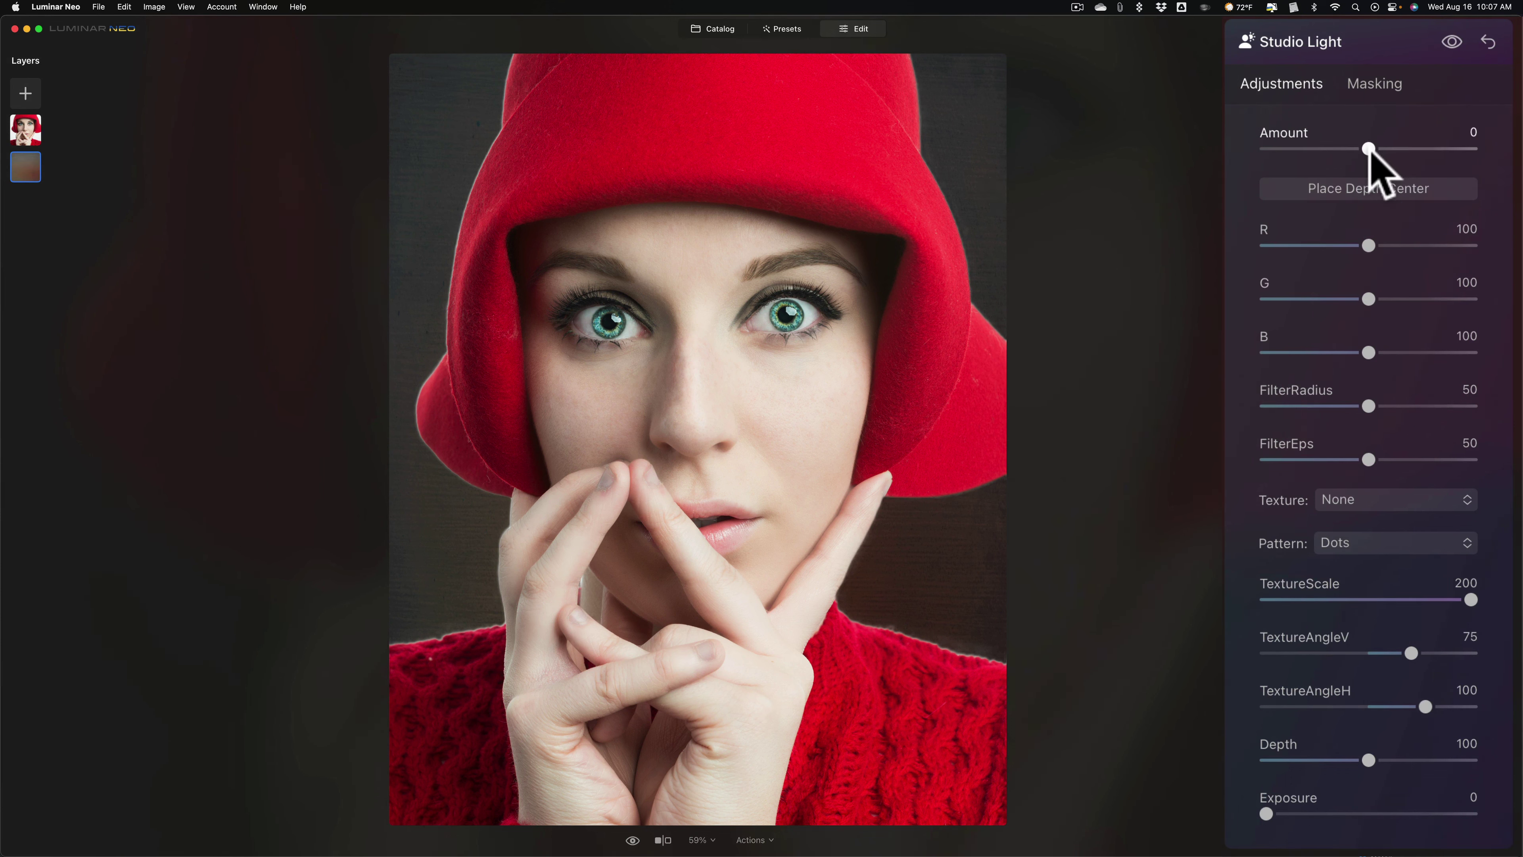
pyautogui.moveTo(1370, 149); pyautogui.dragTo(1463, 151)
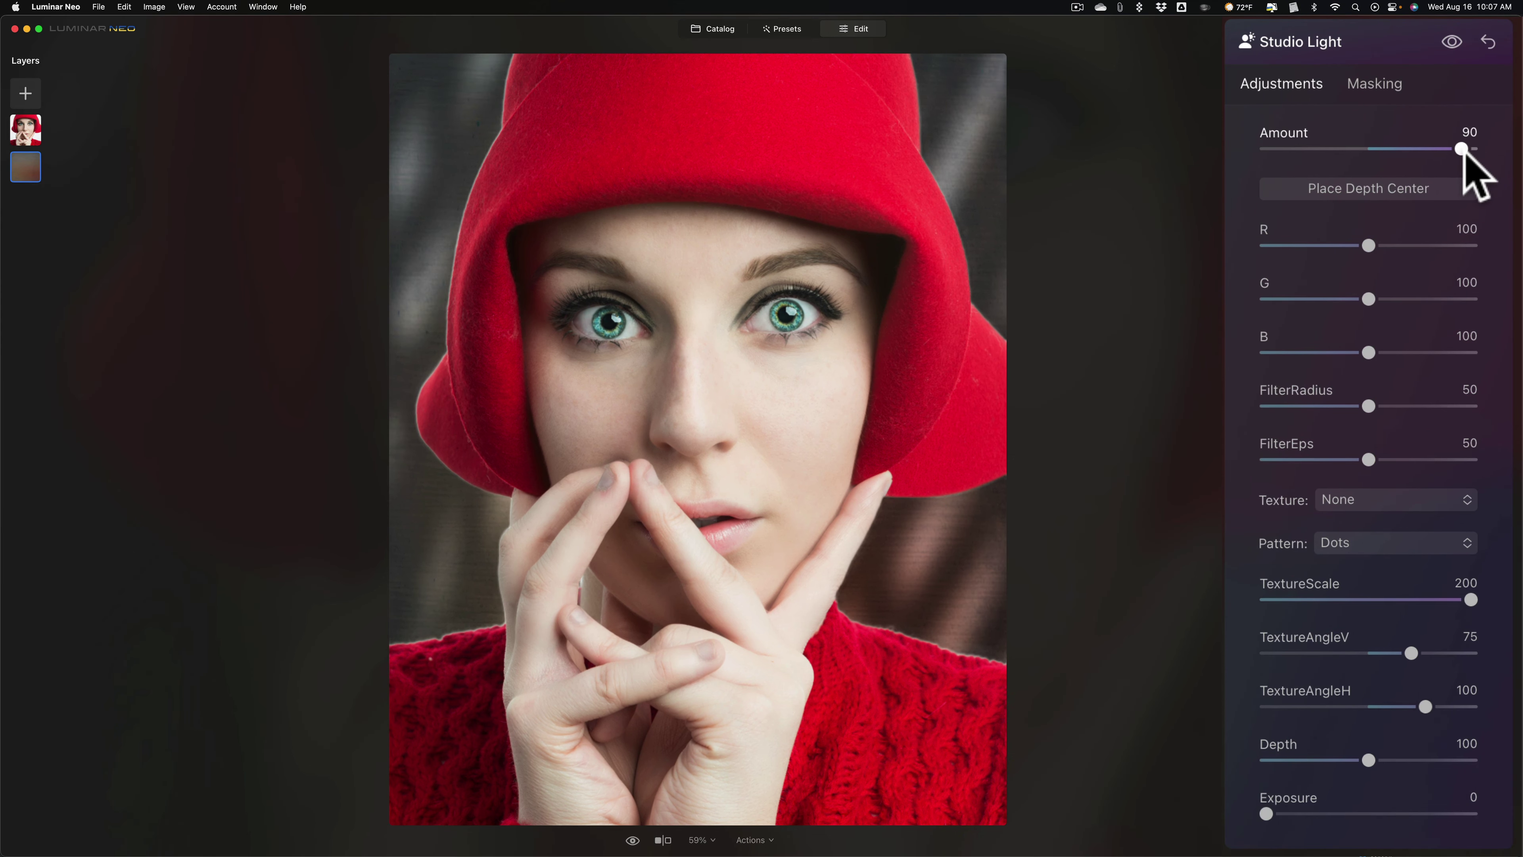
pyautogui.click(1463, 150)
pyautogui.click(24, 135)
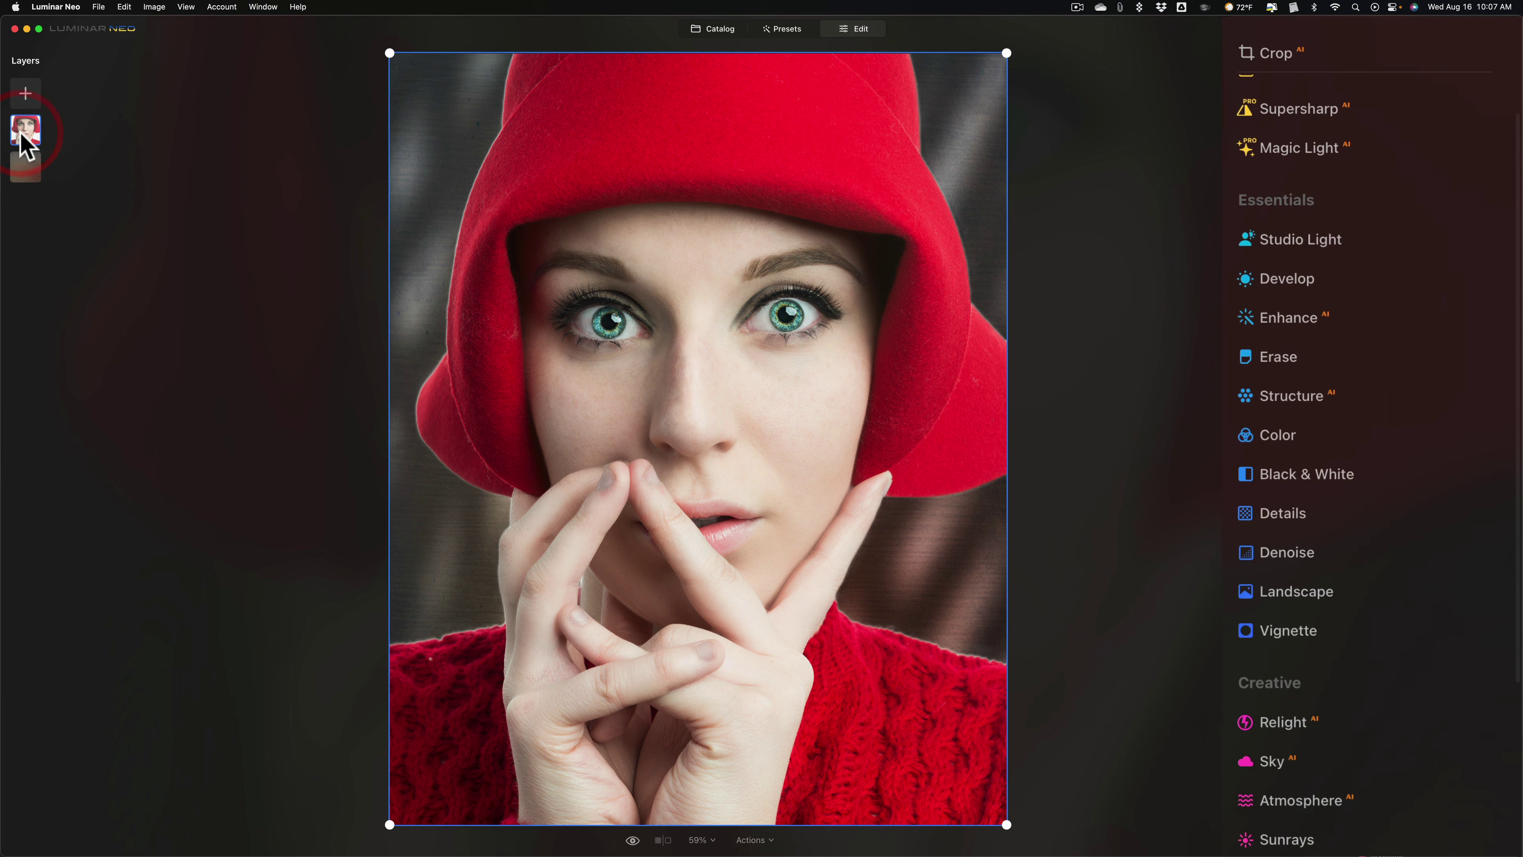
# Step: Apply Studio Light to the subject layer at Exposure 1 and Amount 91
pyautogui.click(1414, 228)
pyautogui.scroll(-2, 1379, 480)
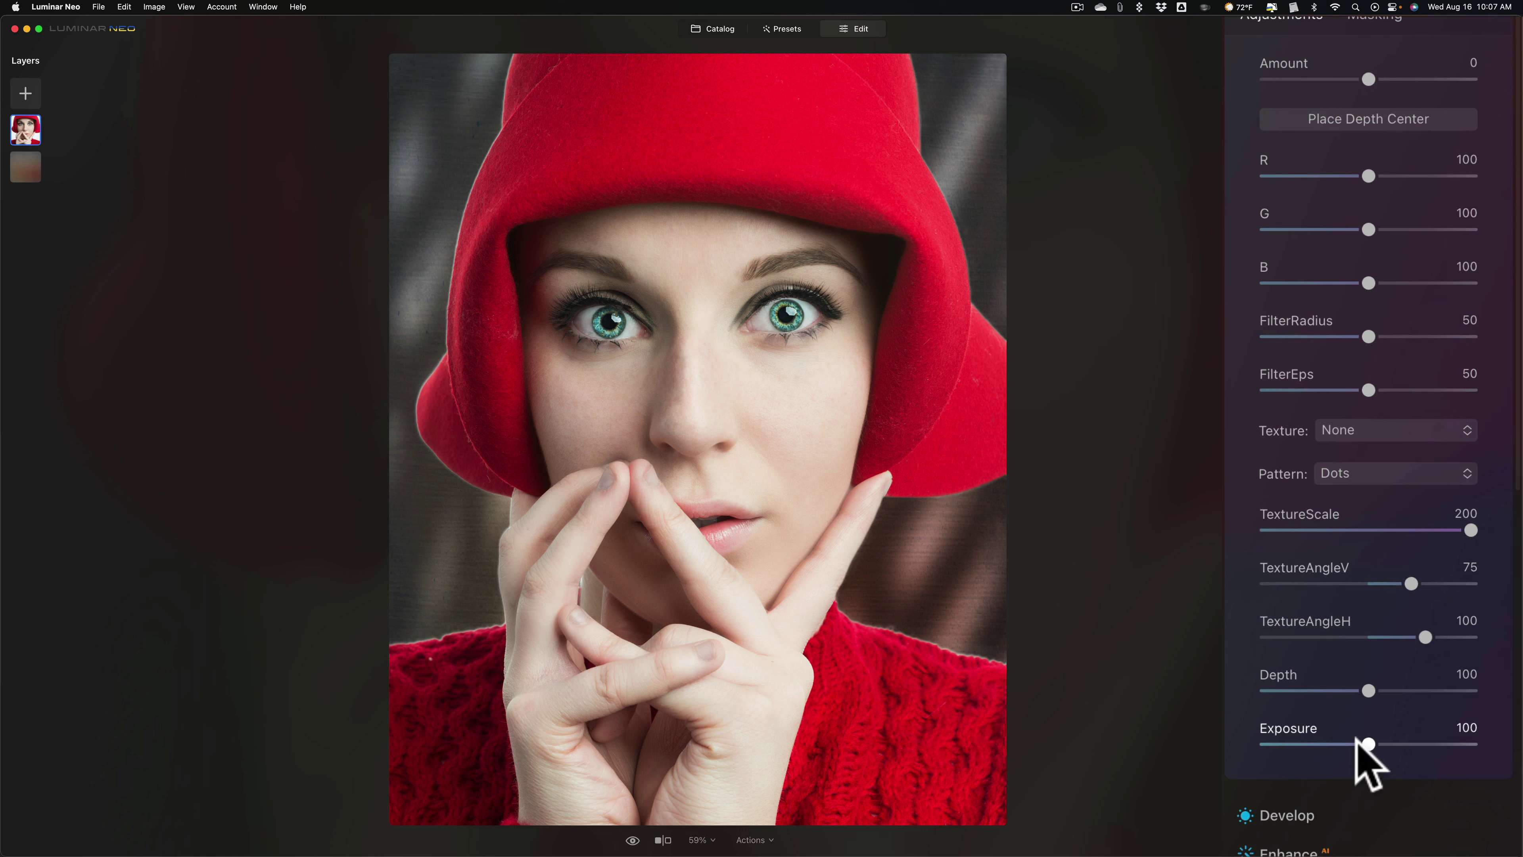
pyautogui.moveTo(1368, 744); pyautogui.dragTo(1268, 745)
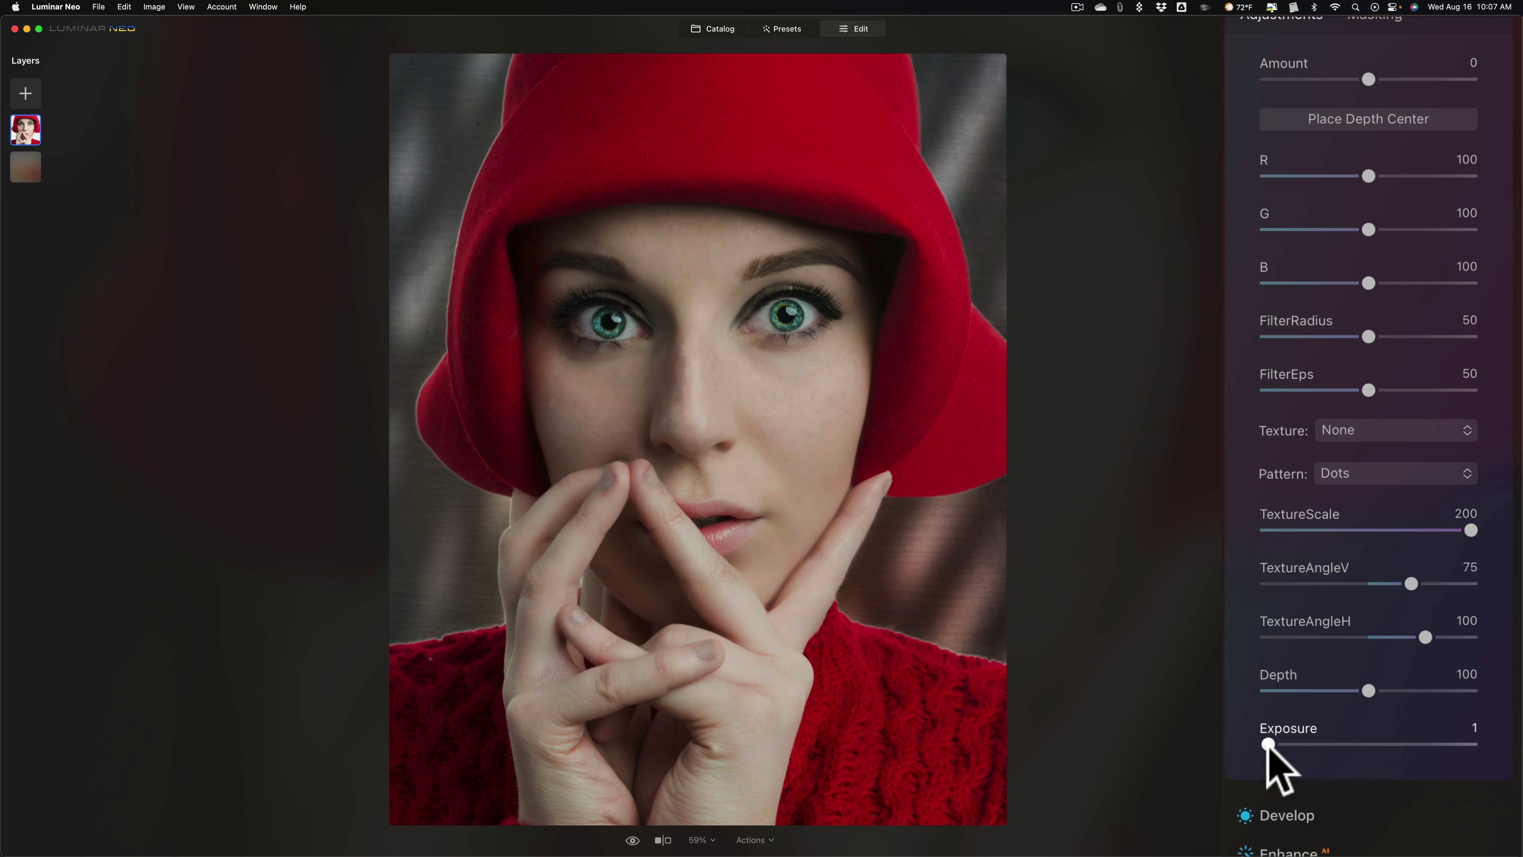
pyautogui.moveTo(1368, 79); pyautogui.dragTo(1463, 78)
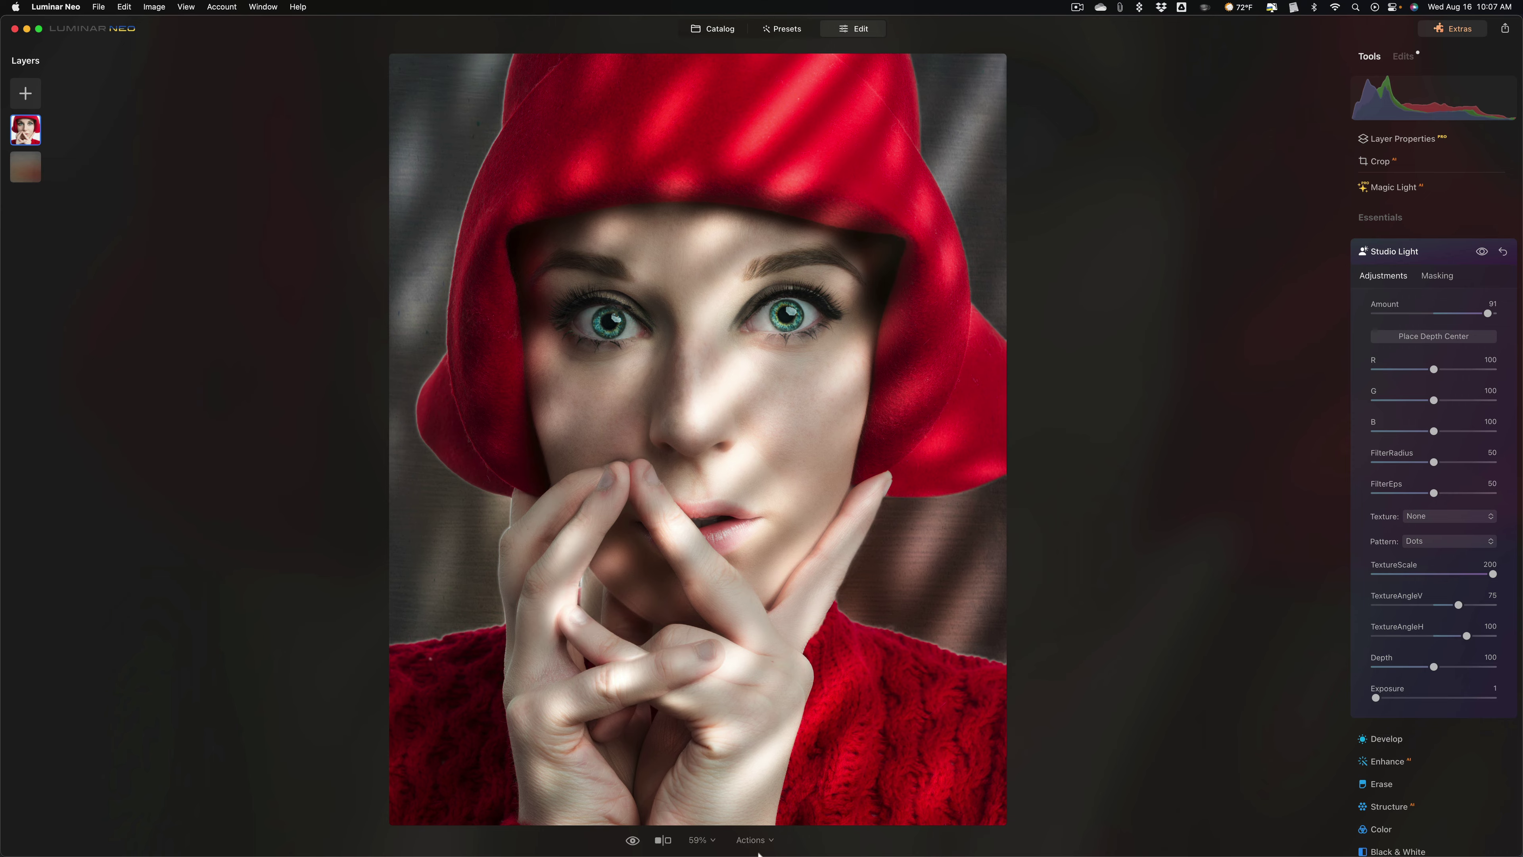
# Step: Reveal the macOS Dock over Luminar Neo to reach Preview
pyautogui.moveTo(764, 848)
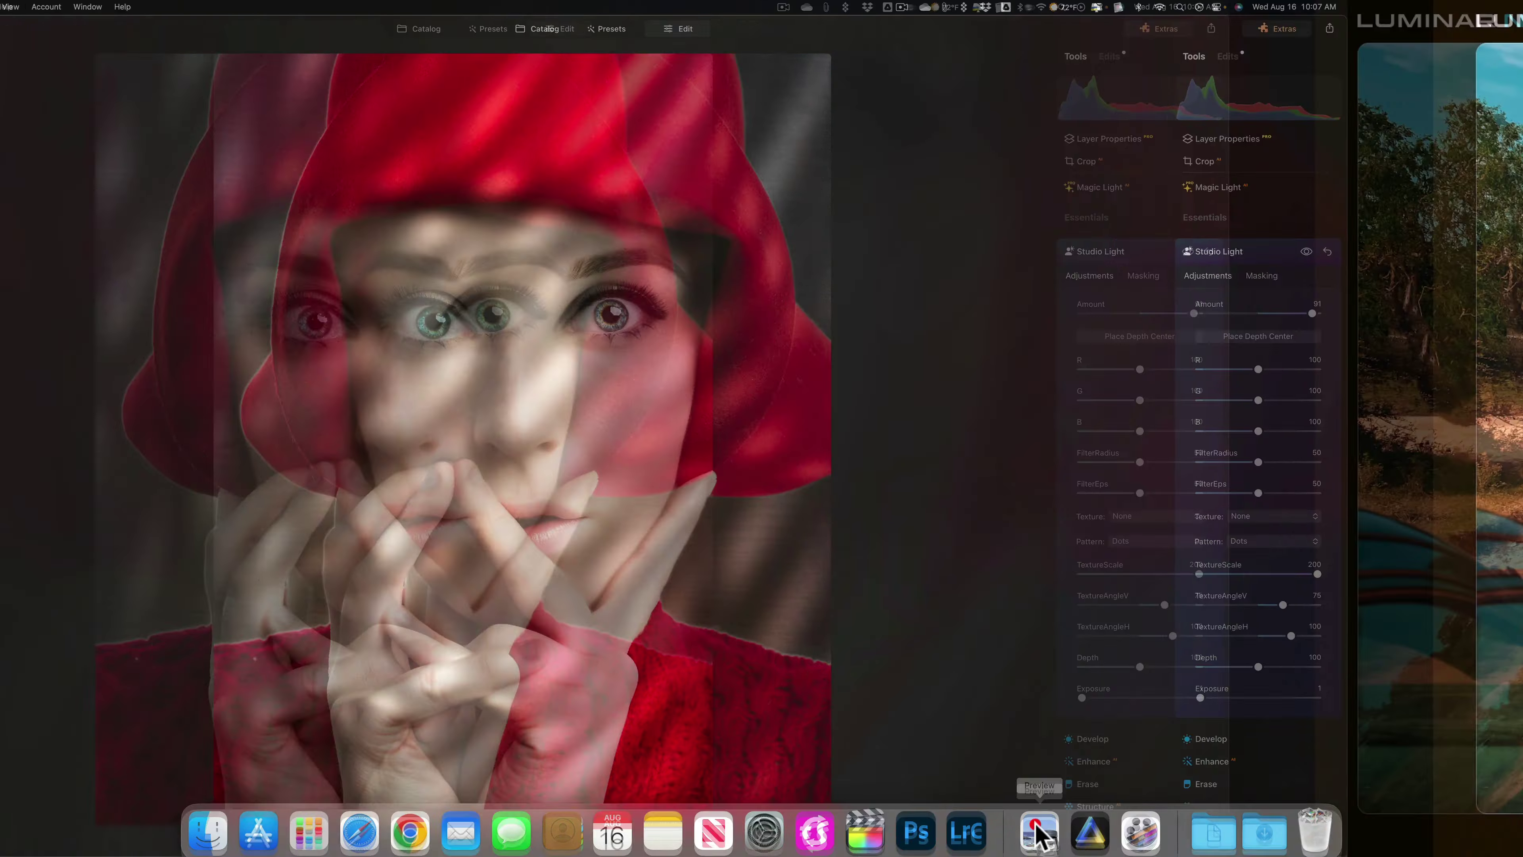